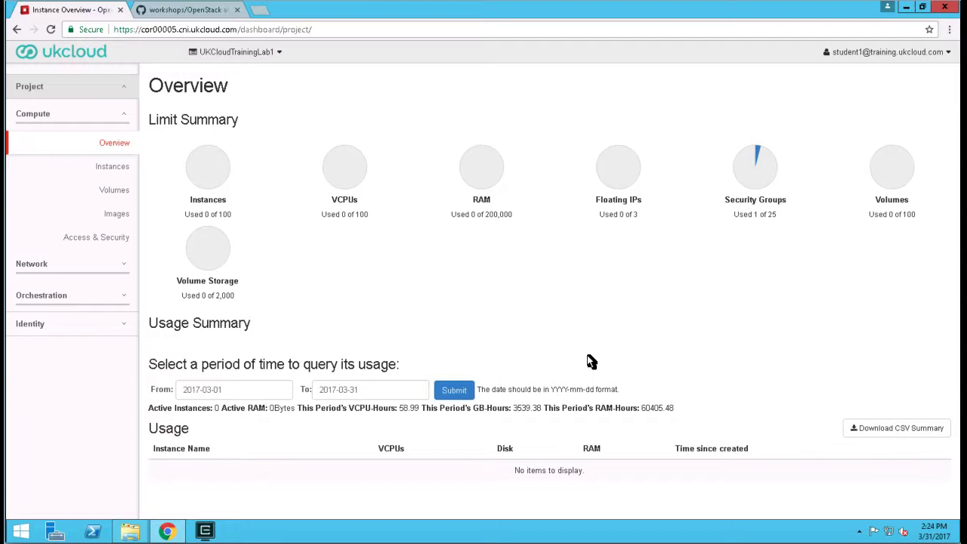
Launch puttygen and generate a 2048-bit RSA public/private key pair.
right_click(26, 529)
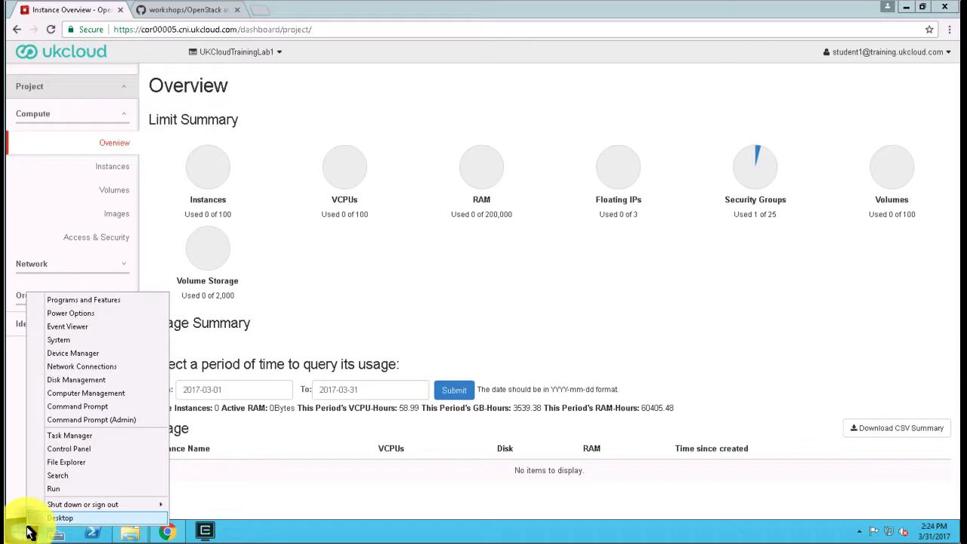
left_click(59, 491)
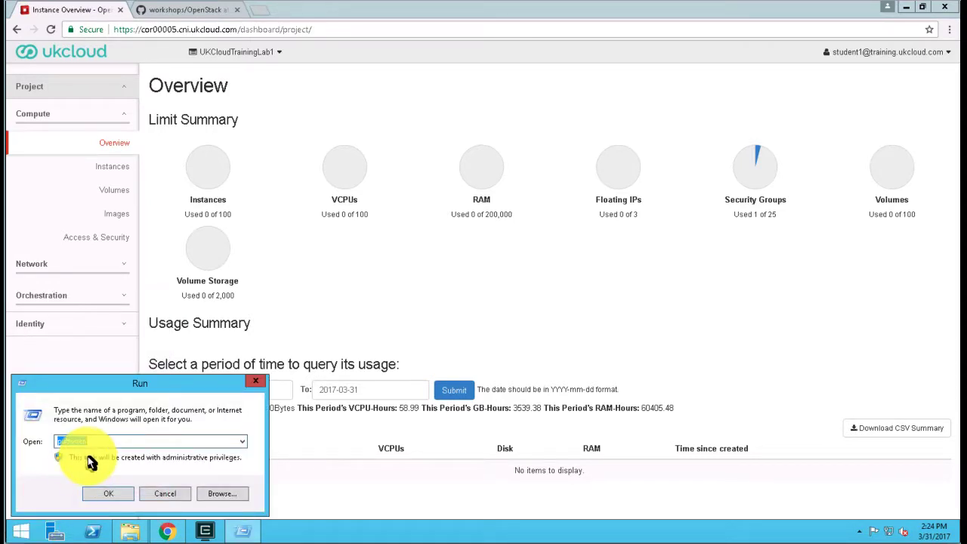
type("puttygen")
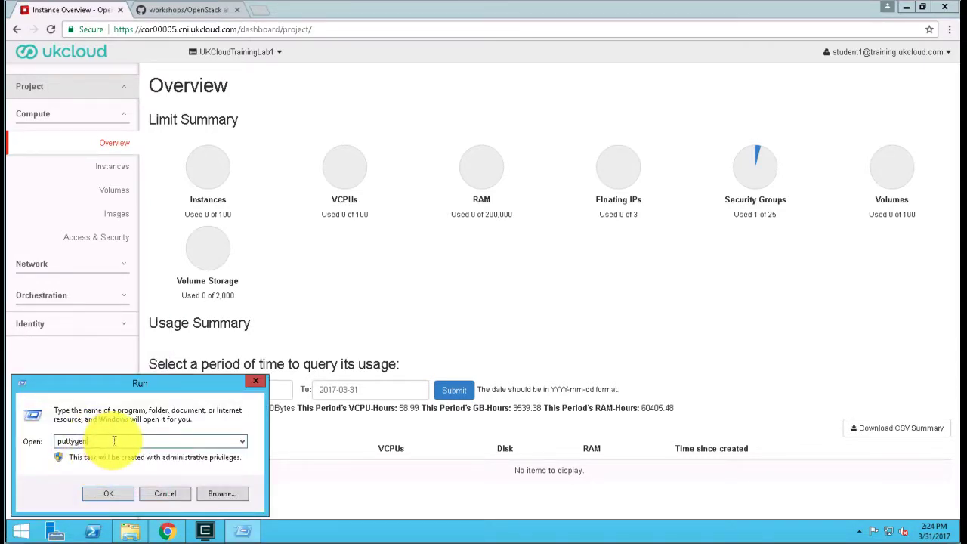
left_click(113, 494)
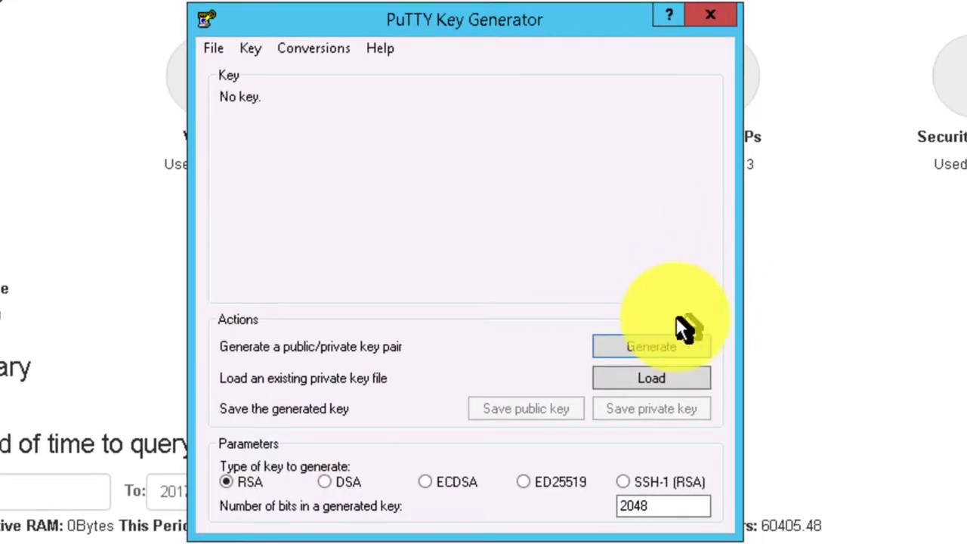
left_click(653, 346)
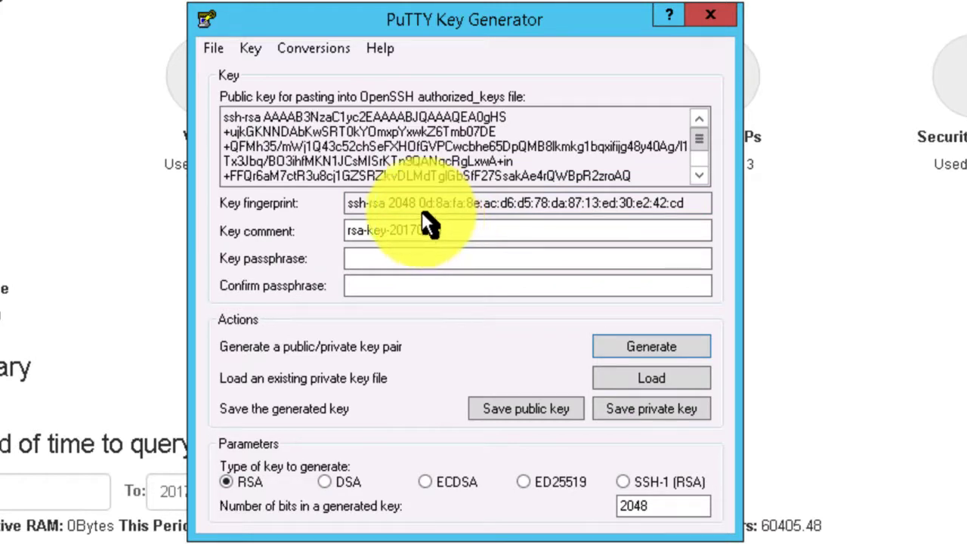
Keep the default key comment, then enter and confirm the key passphrase.
left_click(498, 231)
left_click_drag(443, 230, 313, 226)
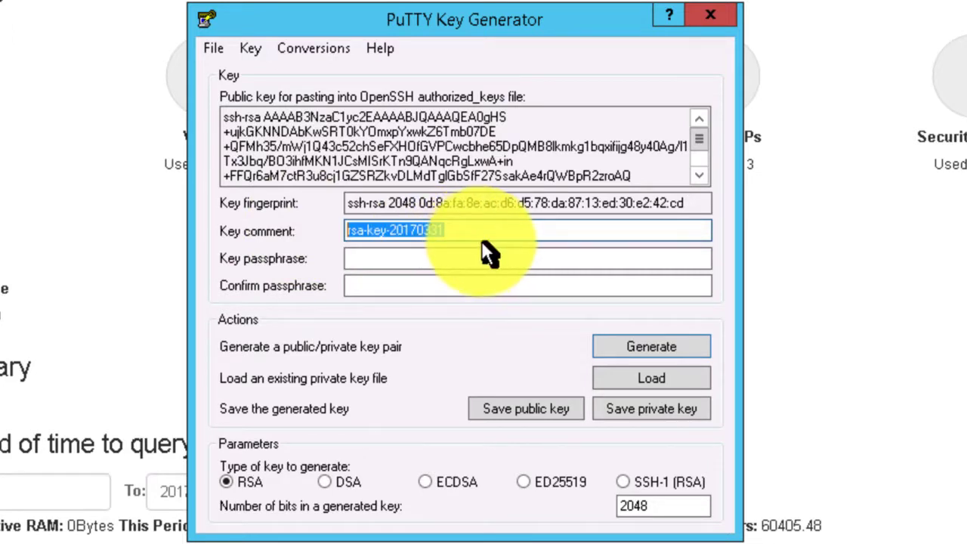
left_click(489, 252)
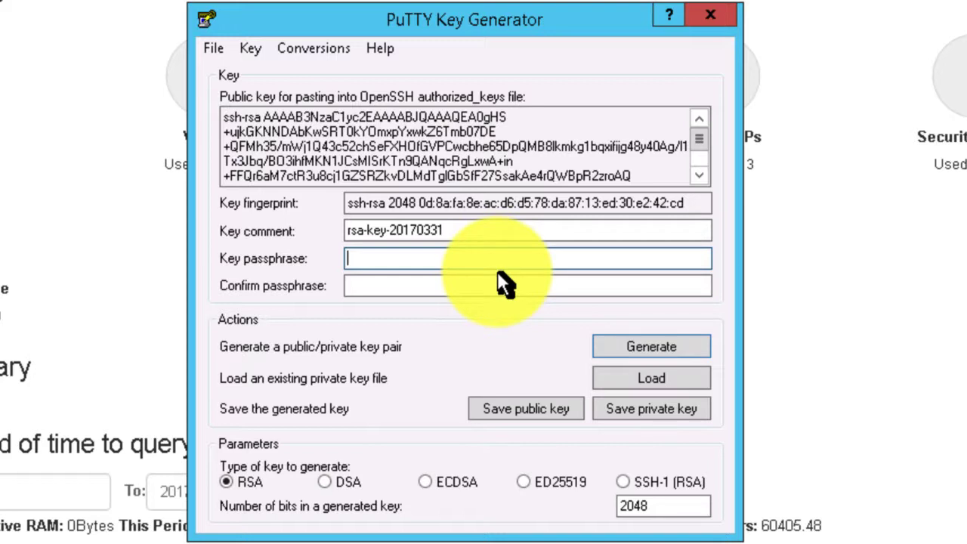
type("••••••")
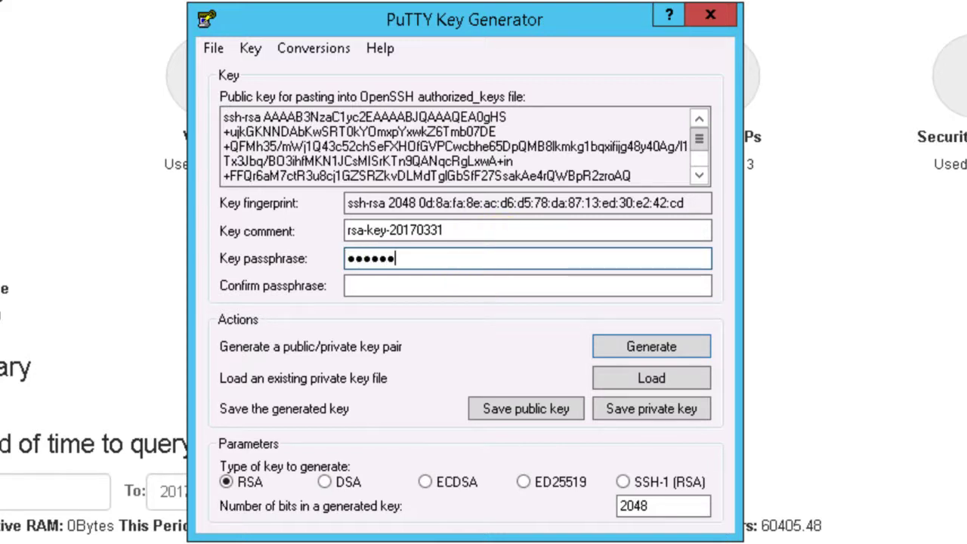
key("Tab")
type("••••••")
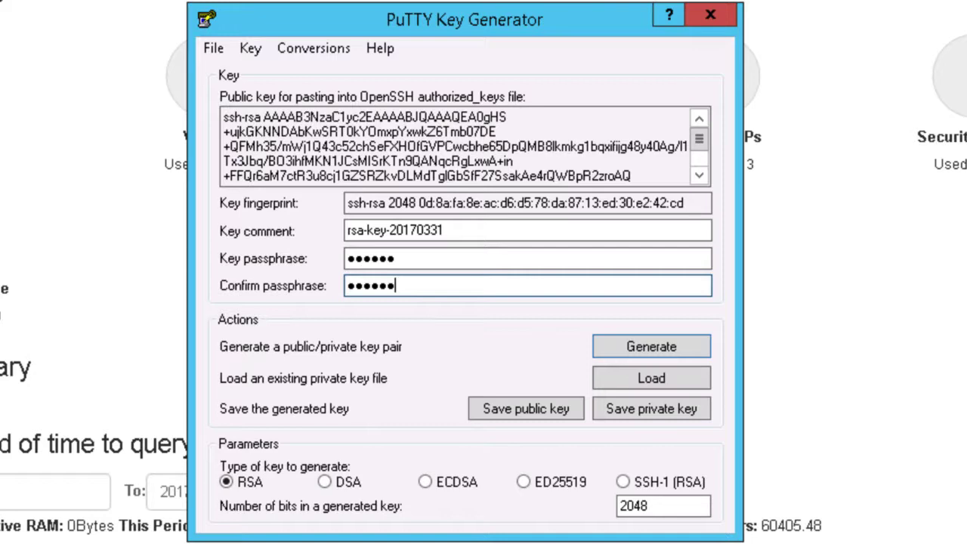
Save the private key in the Documents folder as a PuTTY private key file named "ssk Key".
left_click(676, 412)
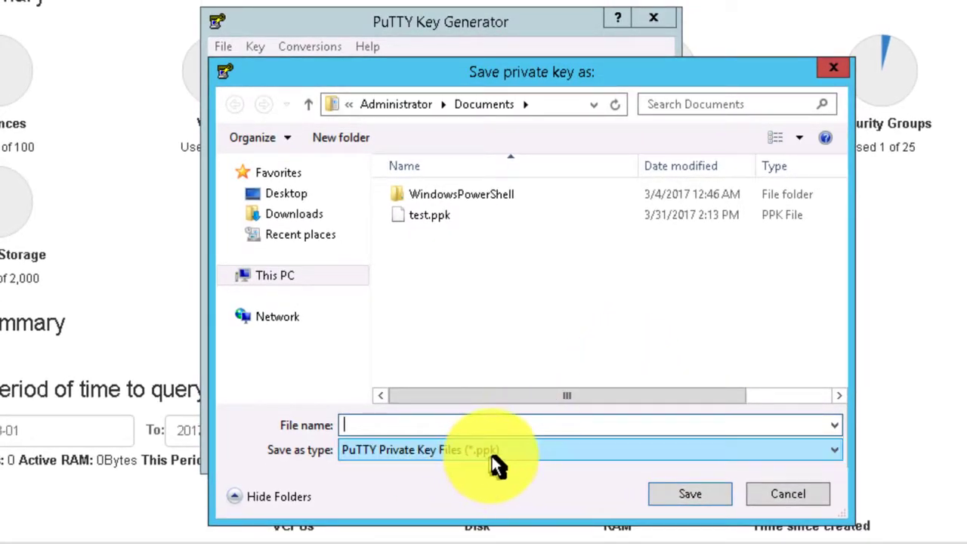
left_click(448, 424)
type("ssk Key")
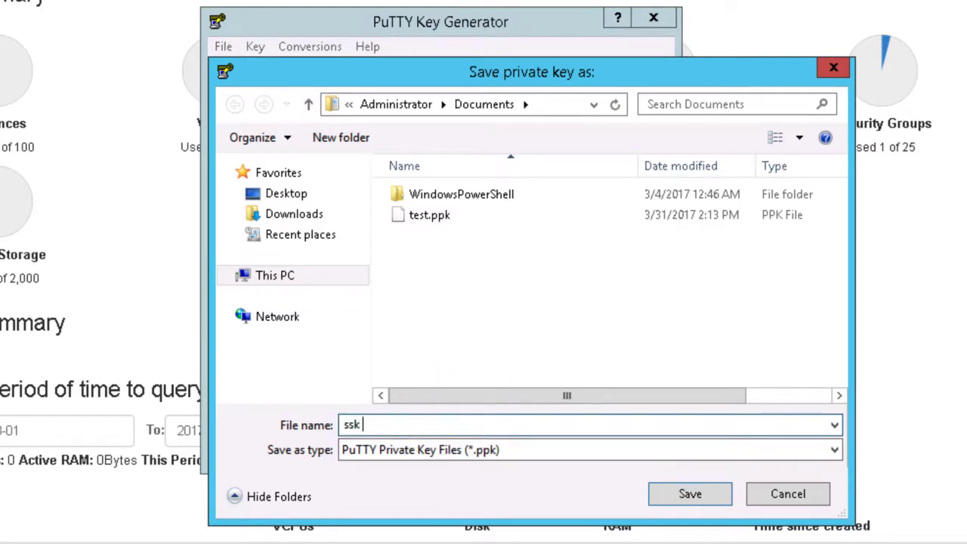
left_click(666, 495)
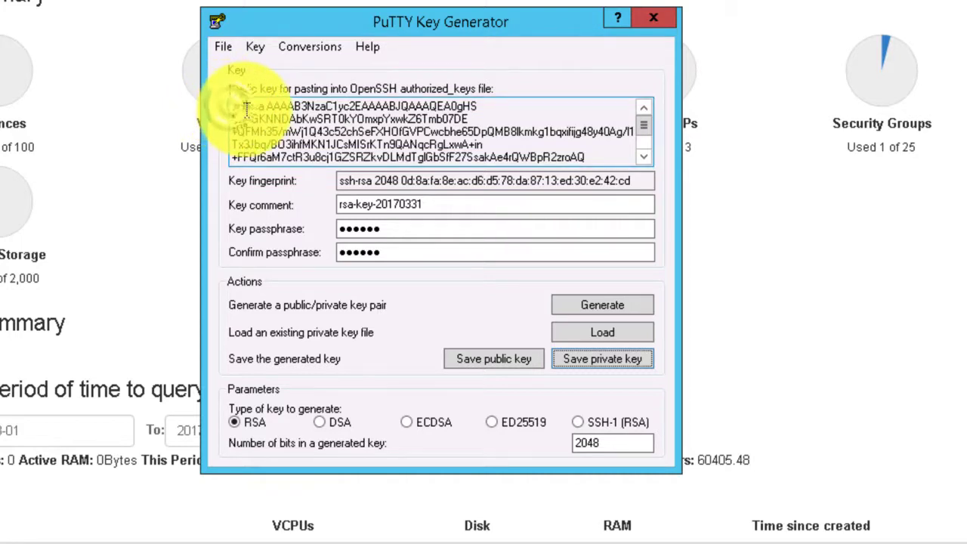
Copy the entire OpenSSH public key and open the key pair import form under Access & Security in the UKCloud dashboard.
left_click_drag(238, 106, 661, 177)
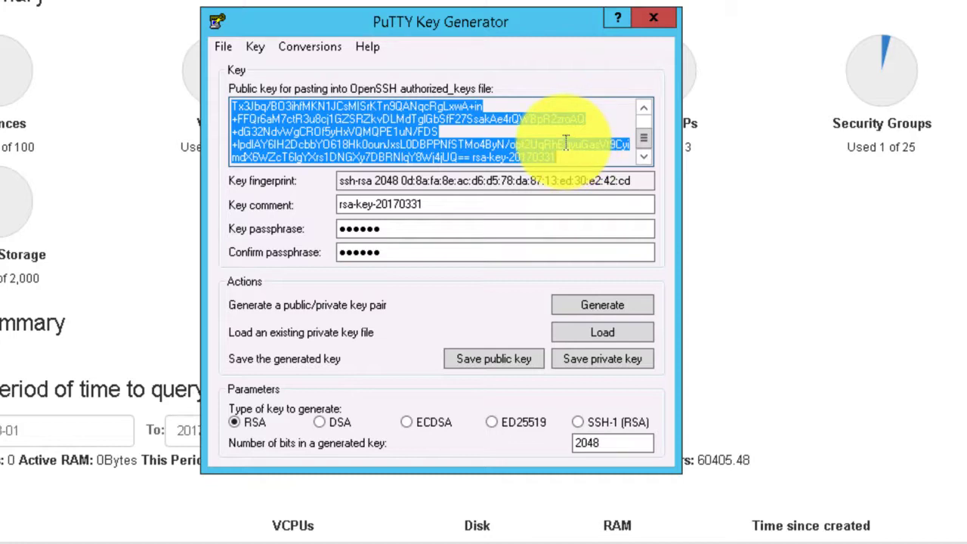
left_click(102, 6)
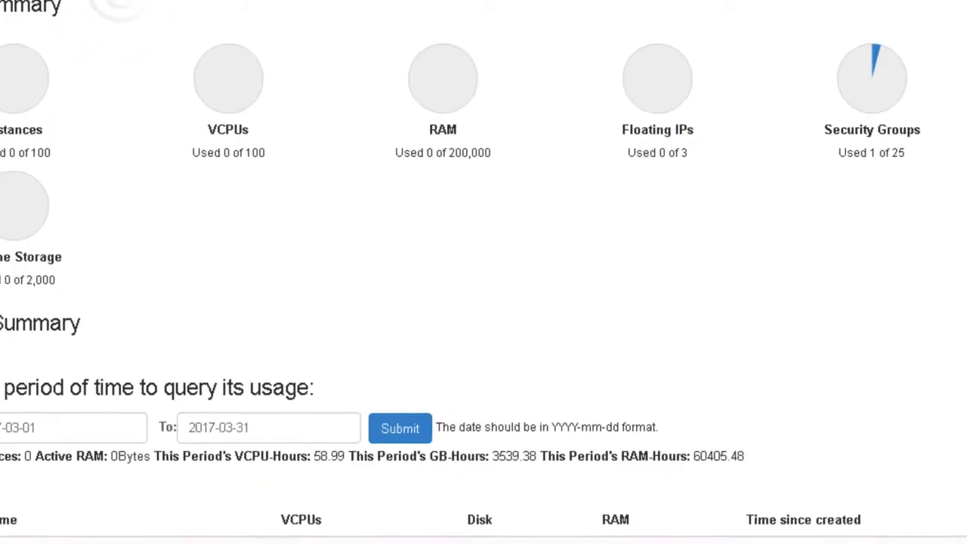
left_click(77, 240)
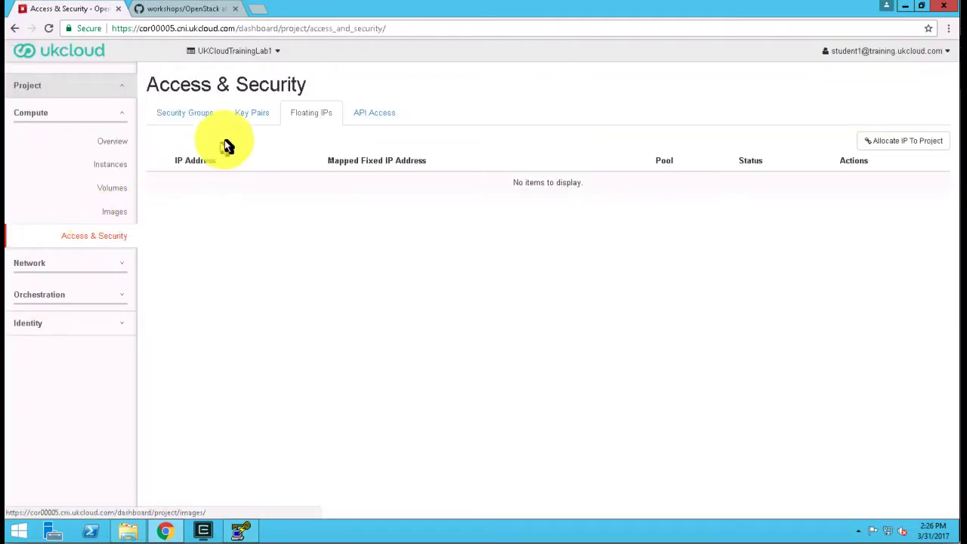
left_click(255, 115)
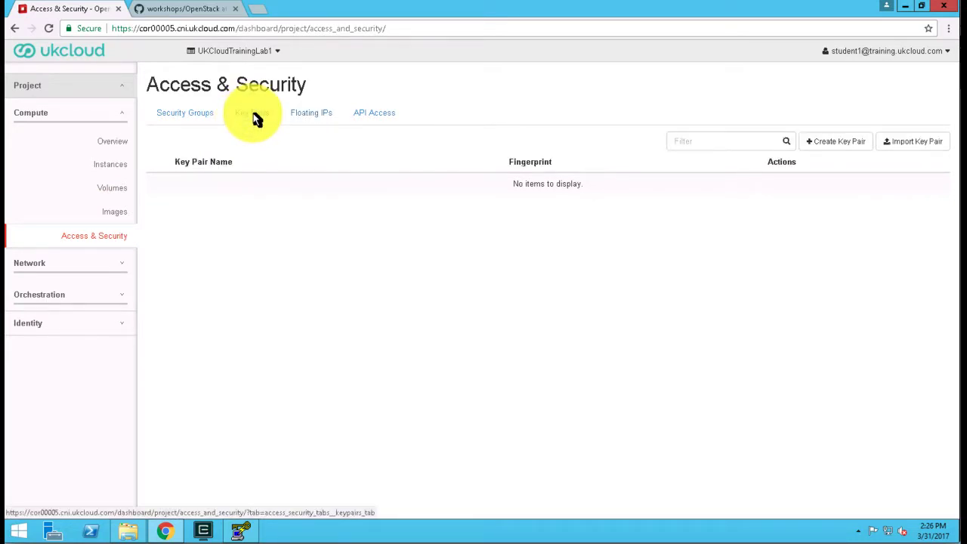
left_click(931, 146)
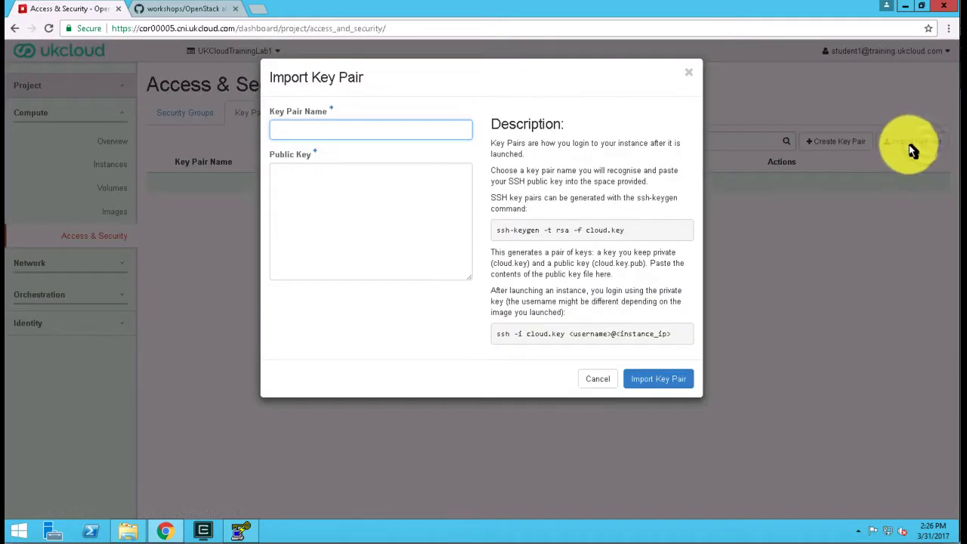
Paste the copied public key, name the key pair MyKeyPair and import it.
left_click(345, 196)
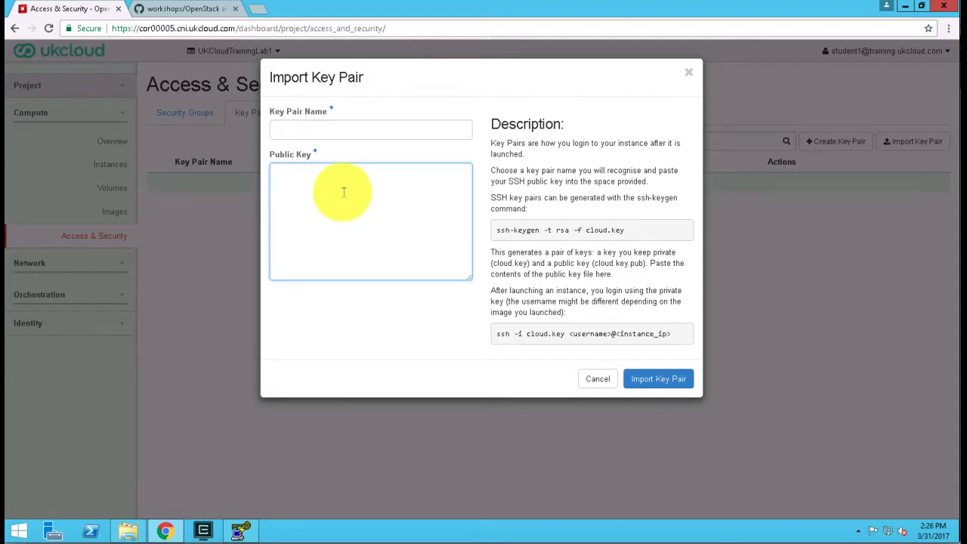
key("ctrl+v")
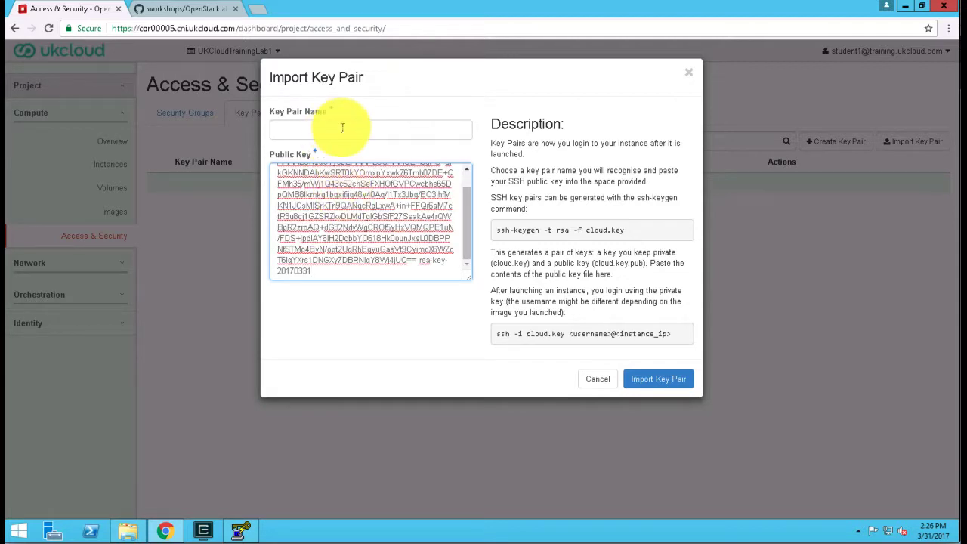
left_click(343, 128)
type("My")
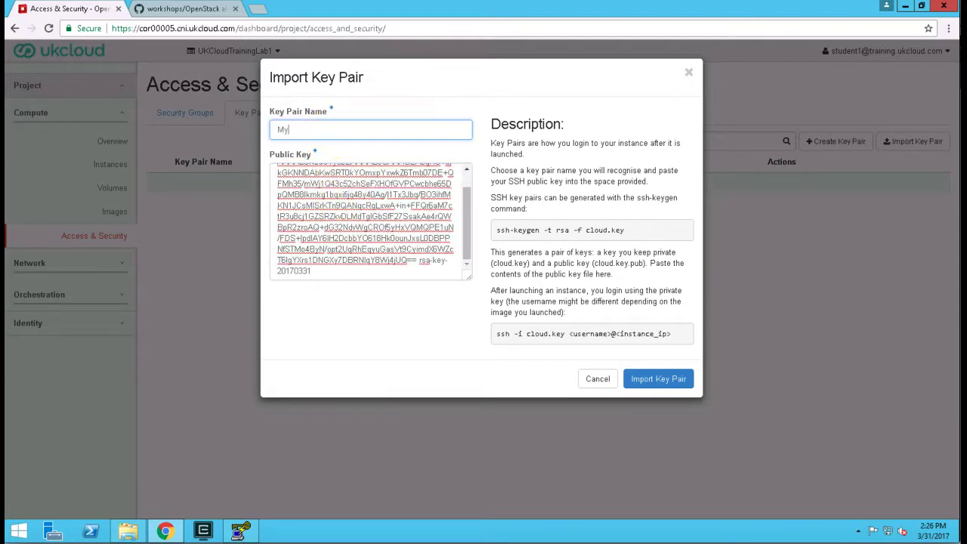
type("KeyPair")
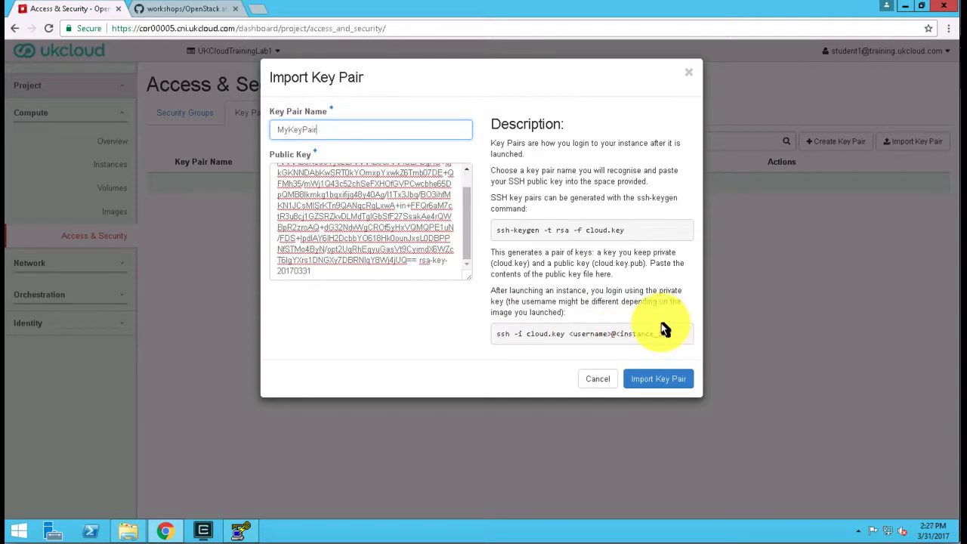
left_click(654, 381)
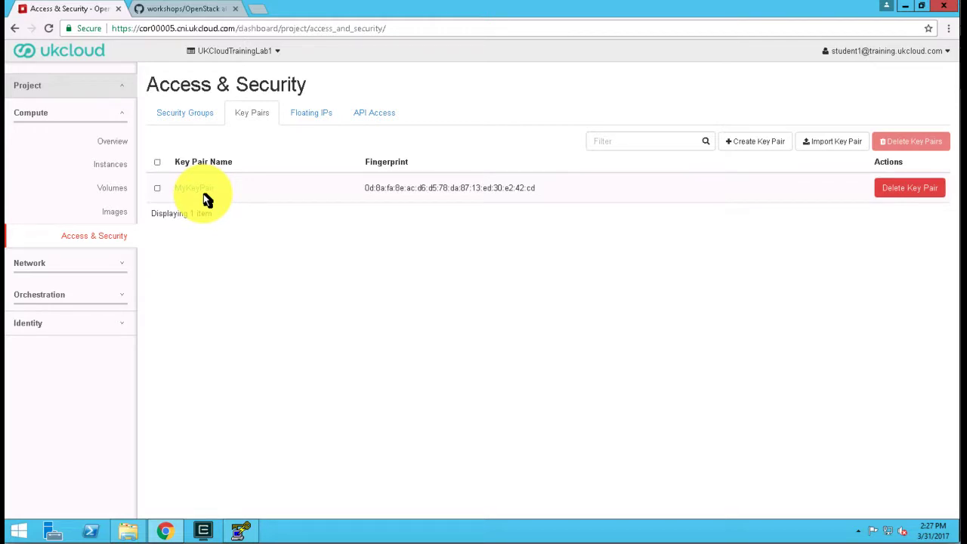
Create a security group named "External SSH" with the description "Allow inbound SSH conections".
left_click(198, 120)
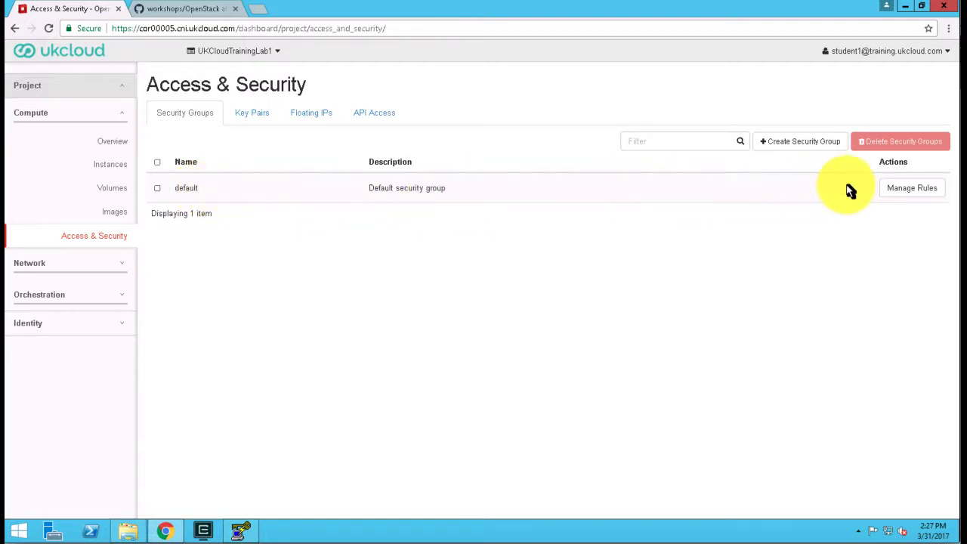
left_click(793, 143)
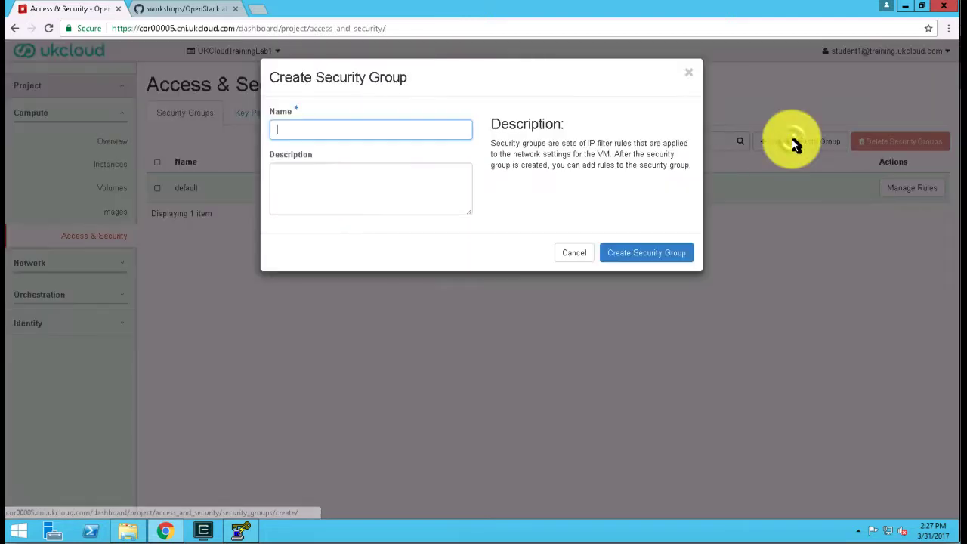
left_click(363, 129)
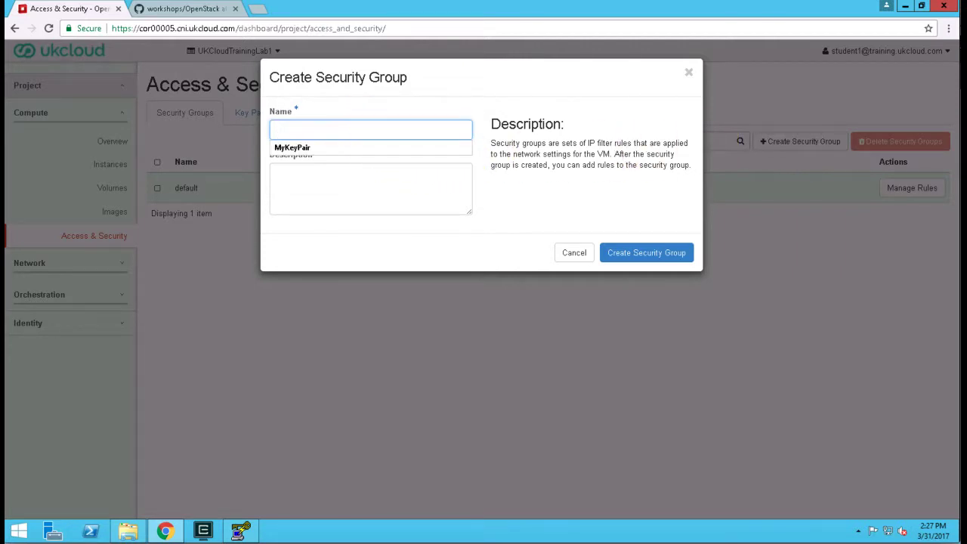
type("External SSH")
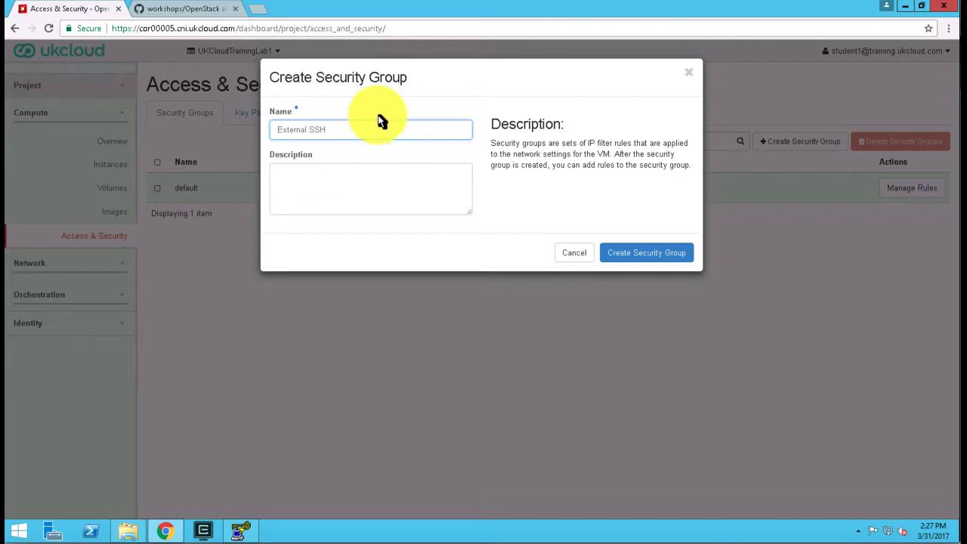
left_click(378, 173)
type("Allow inbound SSH conections")
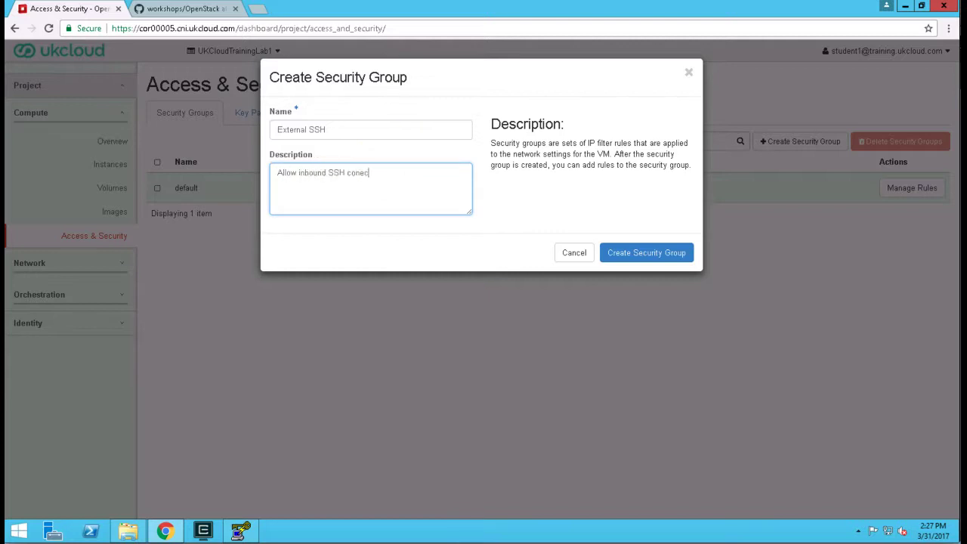
left_click(641, 255)
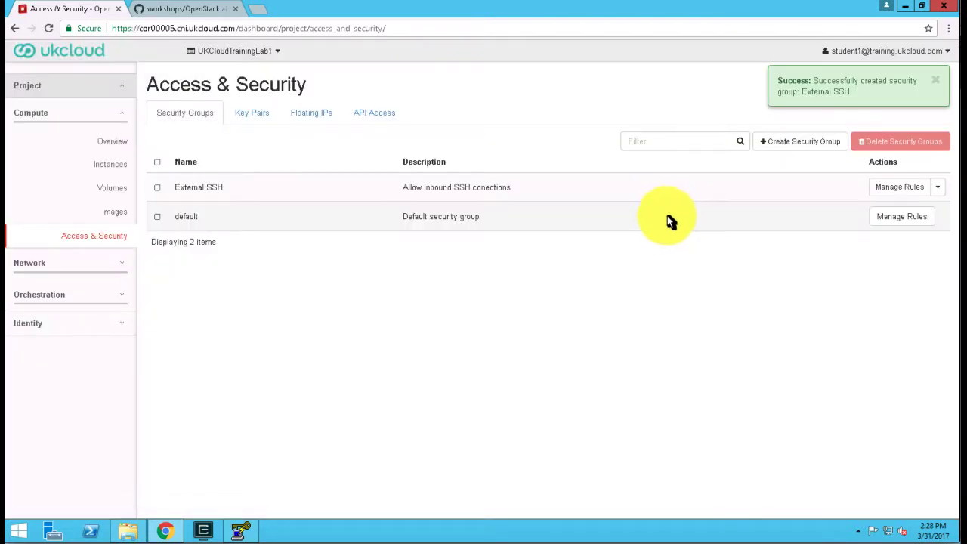
Delete the IPv6 egress rule from the External SSH security group.
left_click(910, 188)
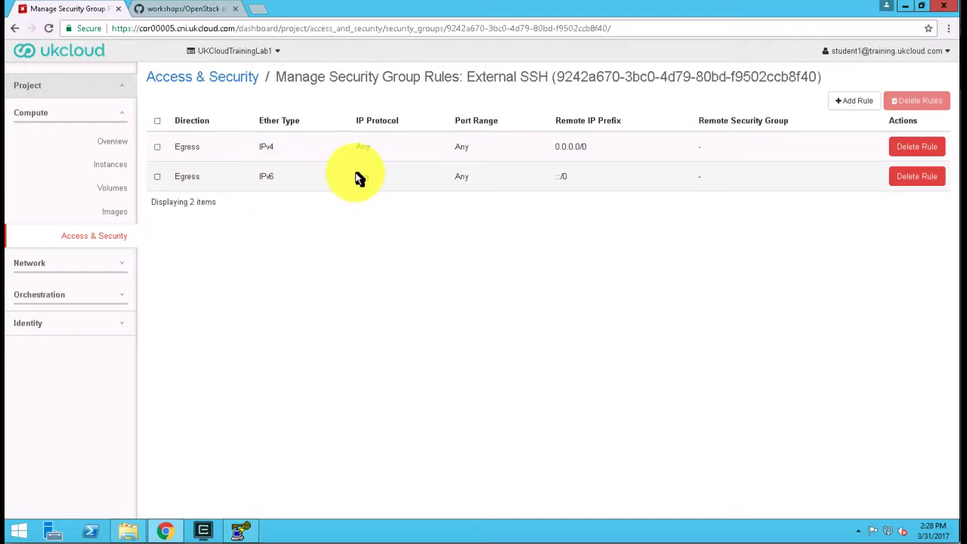
left_click(919, 179)
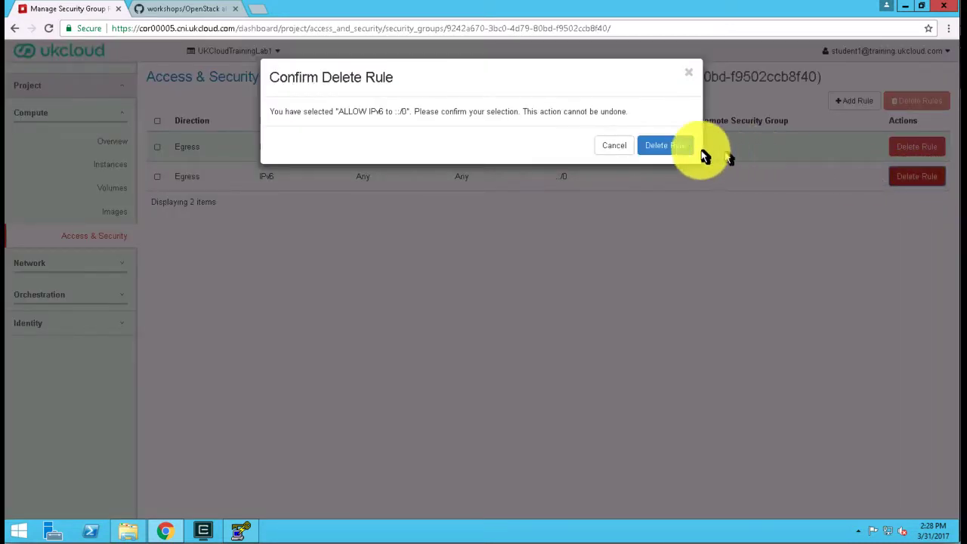
left_click(667, 147)
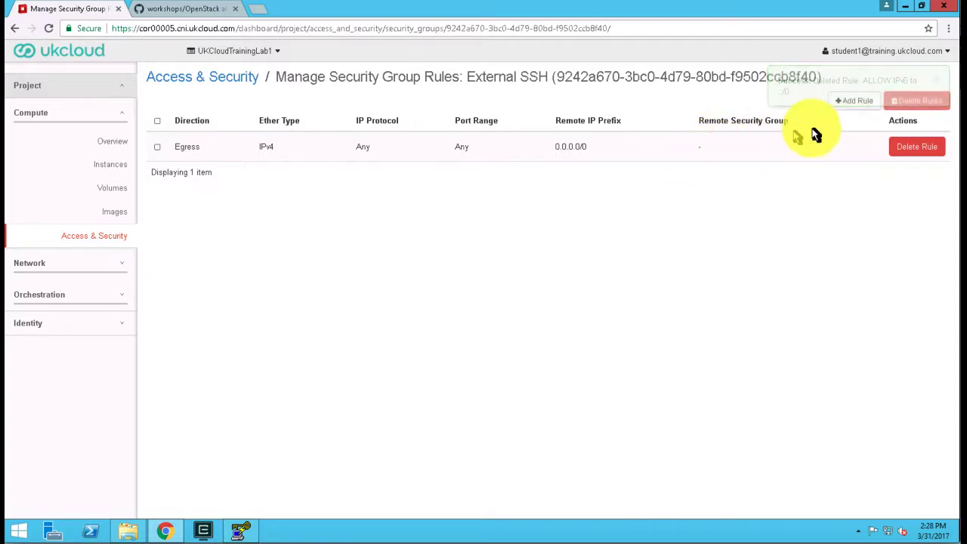
Add an SSH rule to the External SSH security group with CIDR 0.0.0.0/0 as the remote source.
left_click(851, 104)
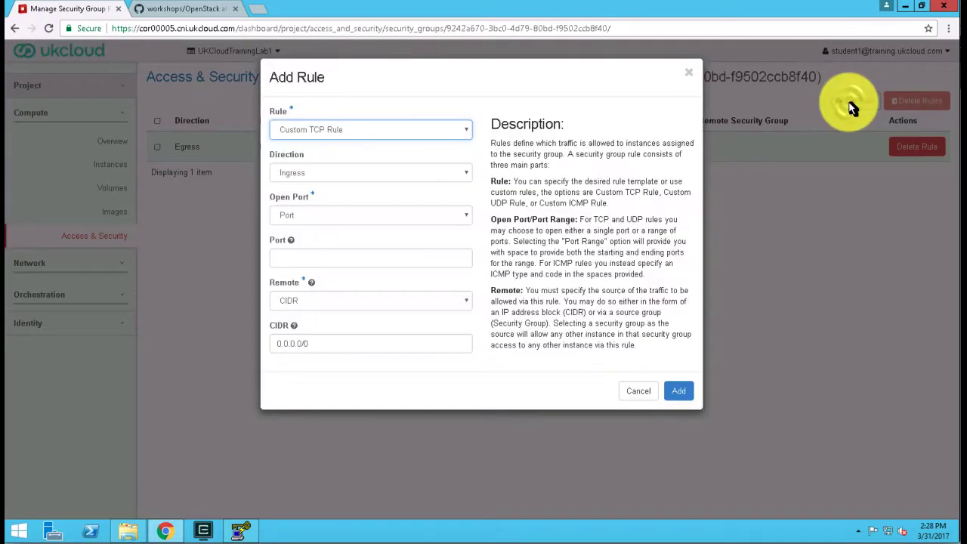
left_click(302, 130)
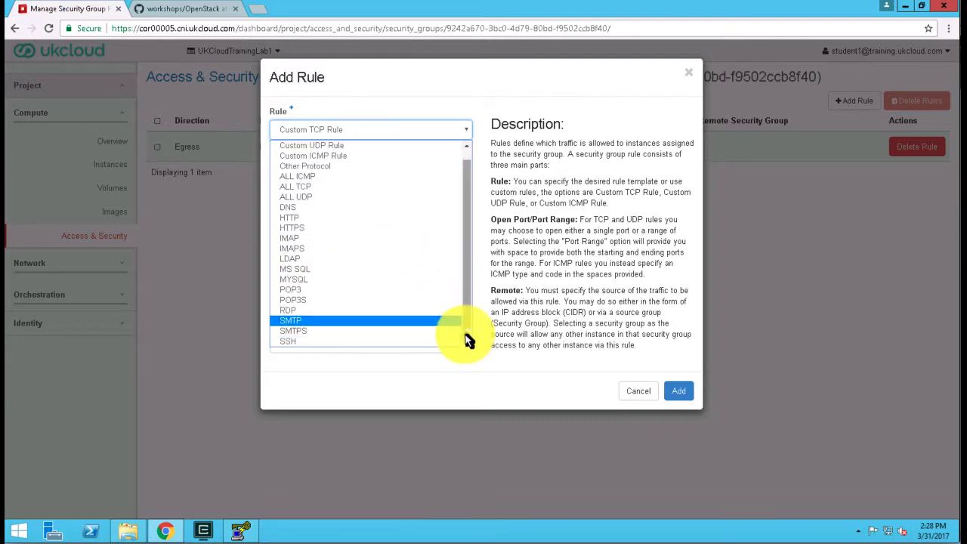
scroll(356, 340, "down", 1)
left_click(350, 342)
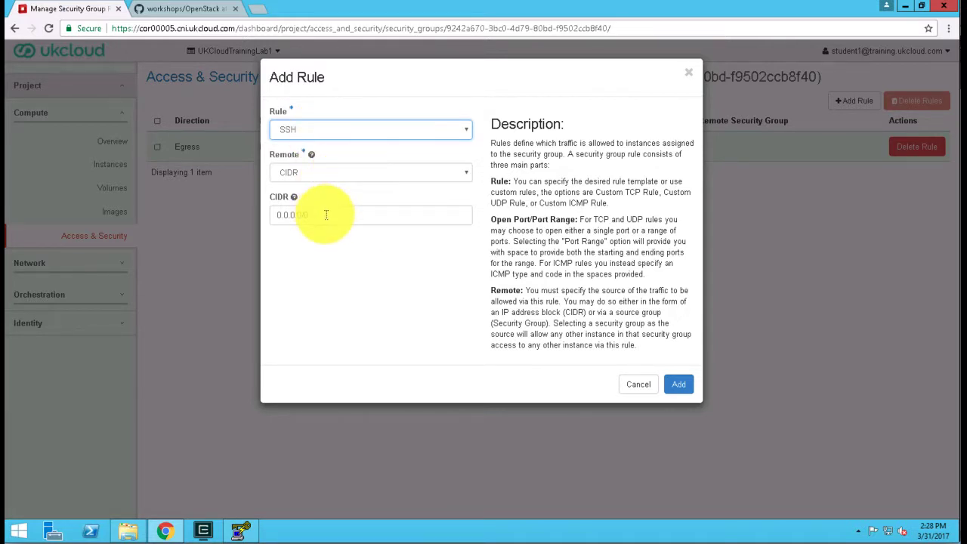
left_click_drag(346, 215, 268, 213)
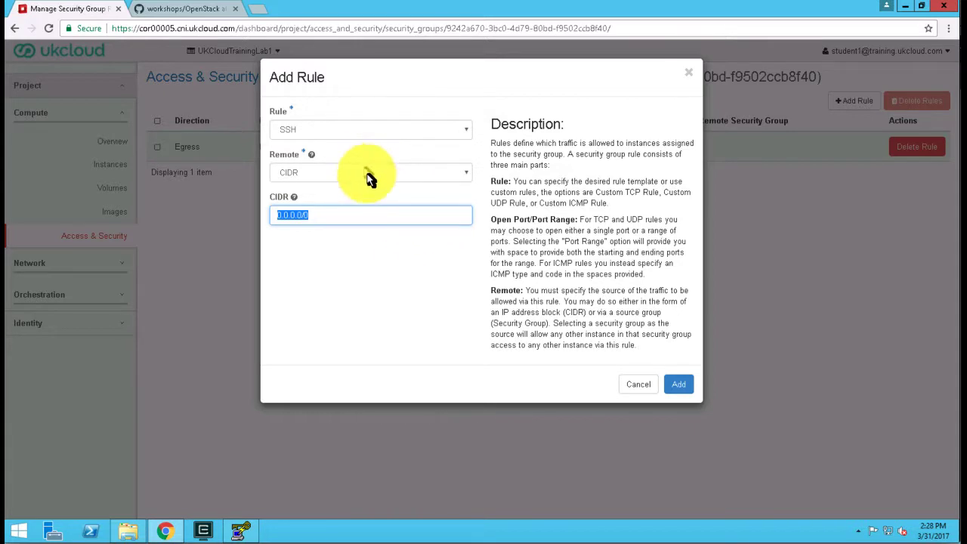
left_click(679, 385)
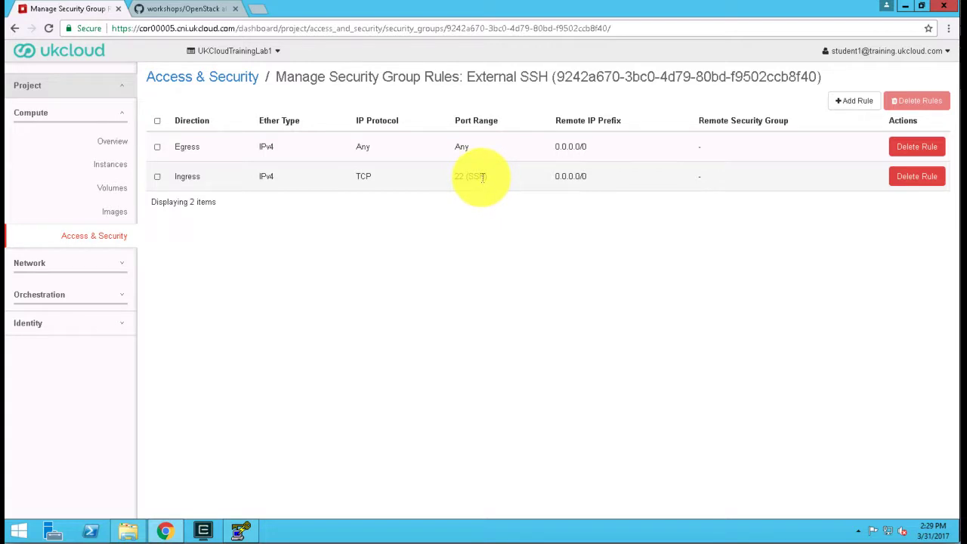
Add an ALL ICMP ingress rule with CIDR 0.0.0.0/0 to the External SSH security group.
left_click(861, 103)
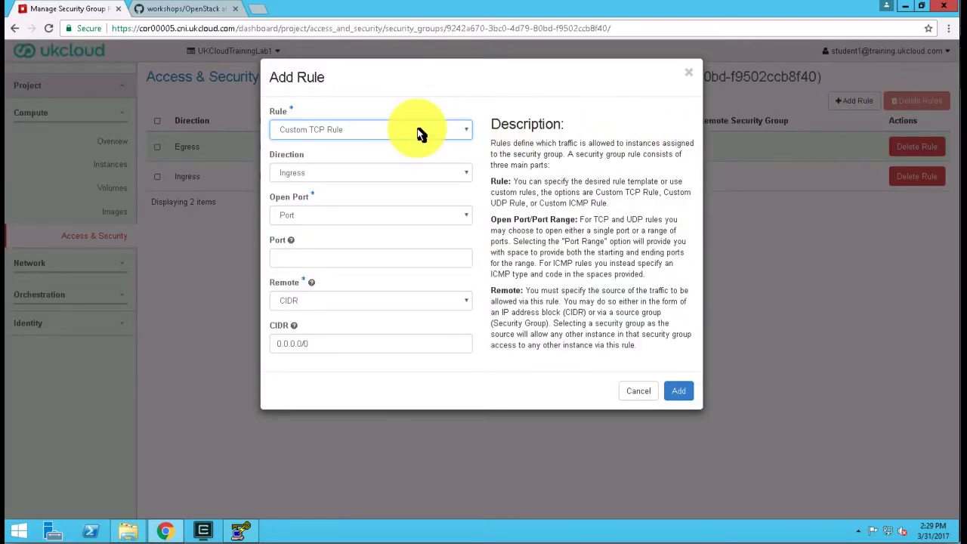
left_click(421, 134)
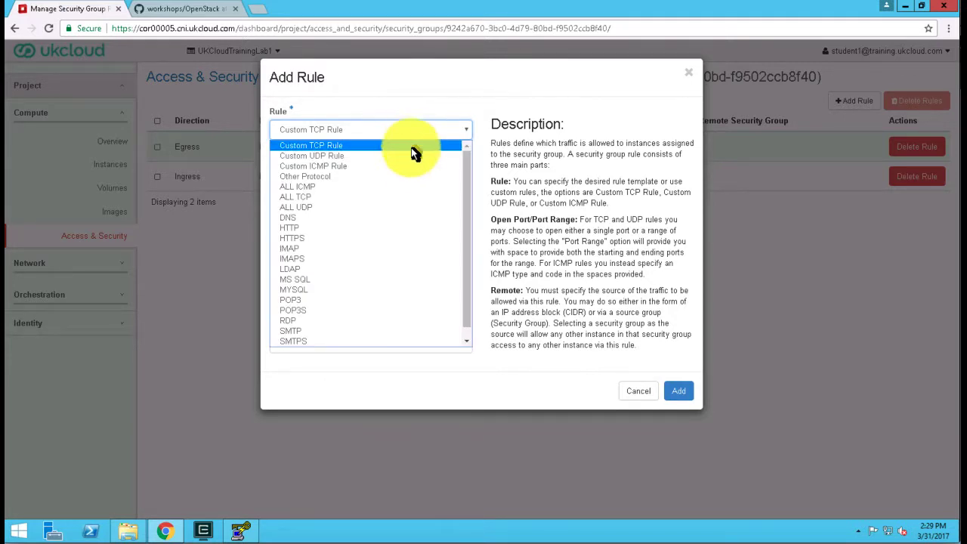
left_click(315, 189)
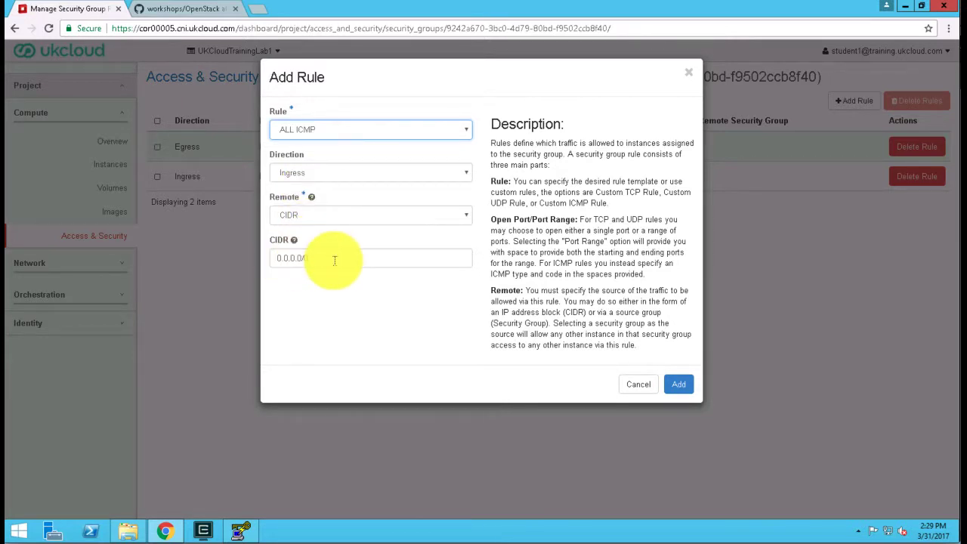
left_click(680, 386)
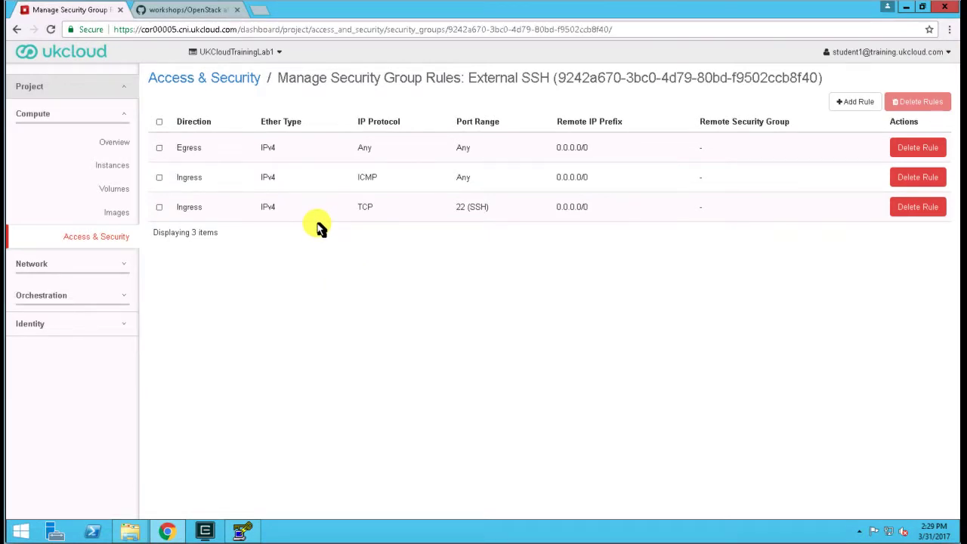
Open the project's Network Topology view and show the labels on the diagram.
left_click(32, 264)
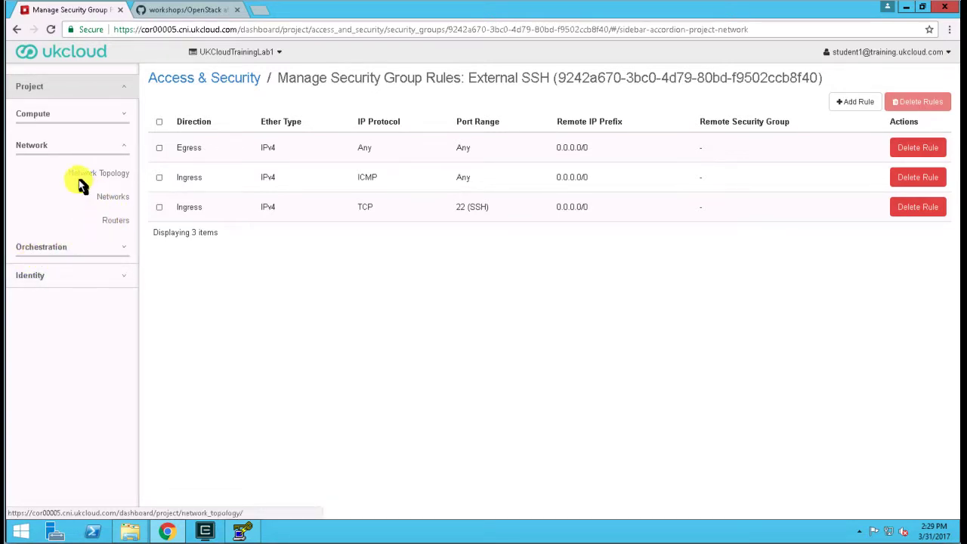
left_click(119, 179)
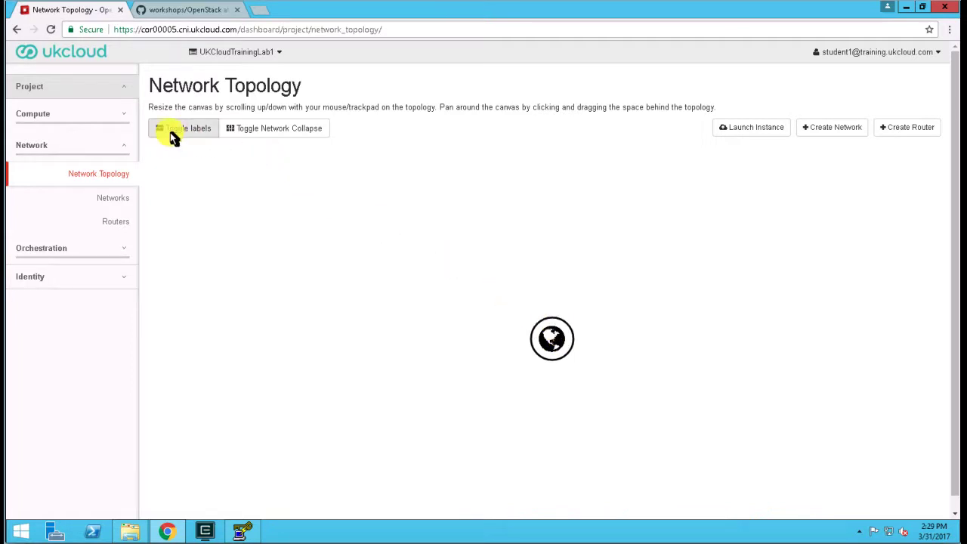
left_click(170, 133)
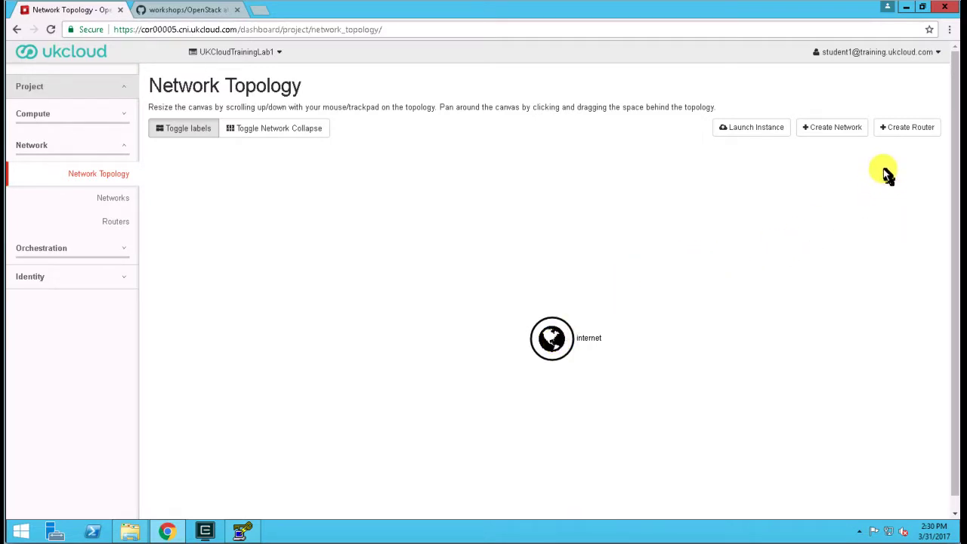
Create a router named InternetGW connected to the external network "internet".
left_click(907, 133)
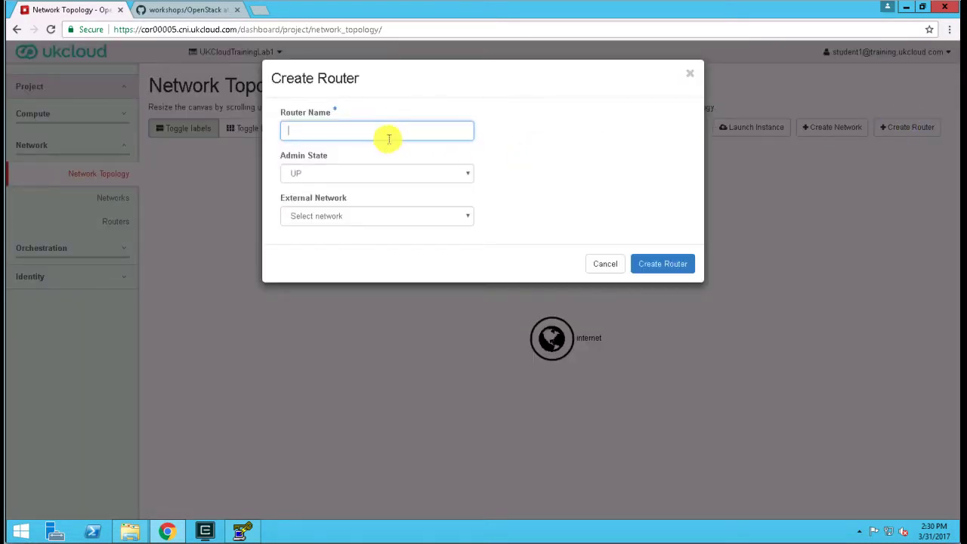
left_click(385, 131)
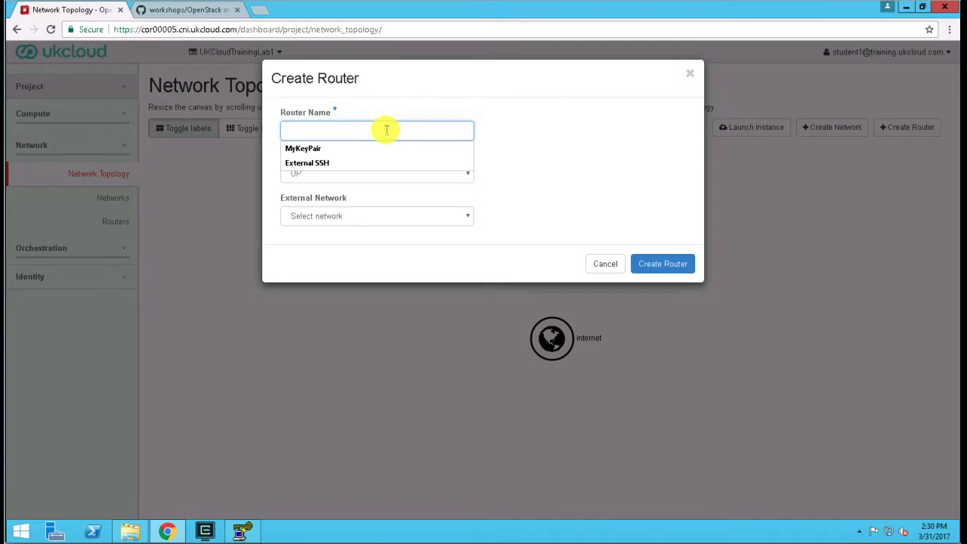
type("Internet")
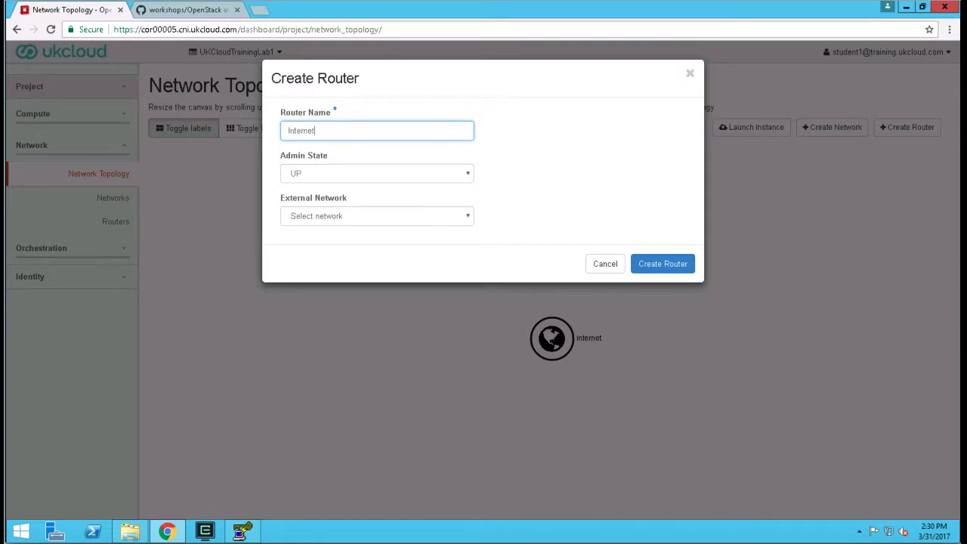
type("GW")
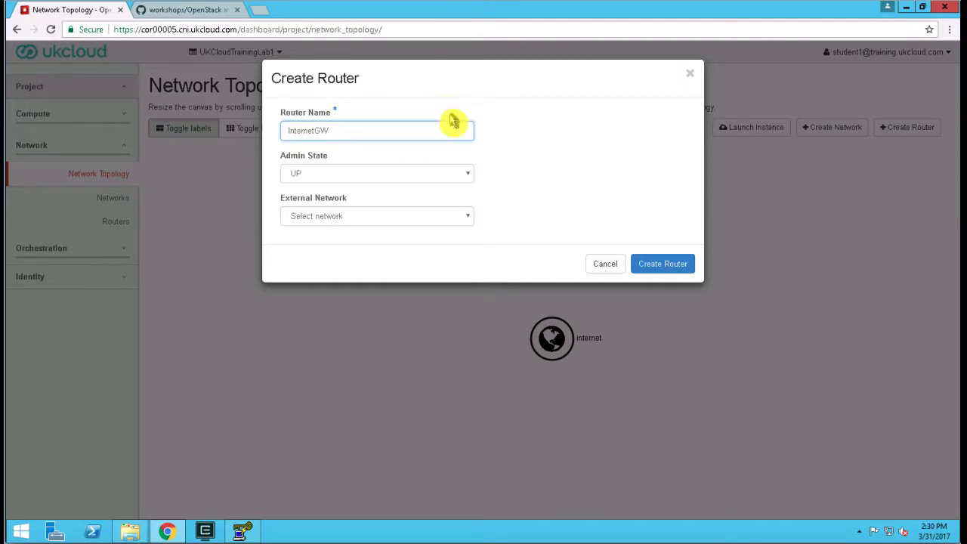
left_click(328, 217)
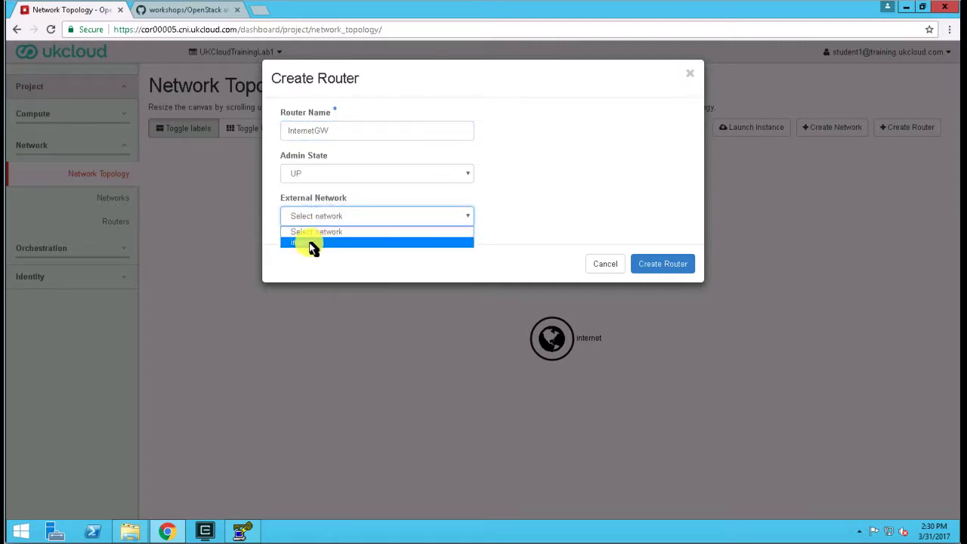
left_click(308, 243)
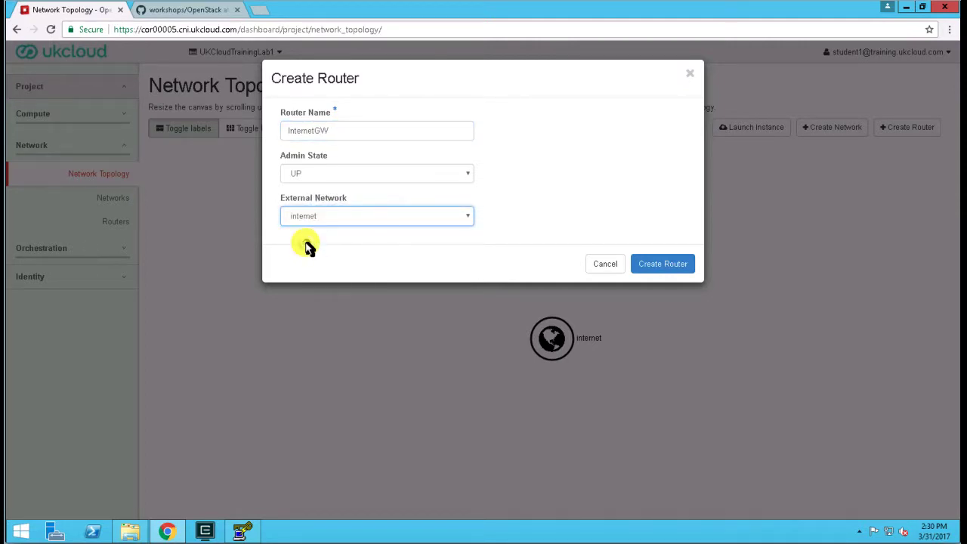
left_click(665, 265)
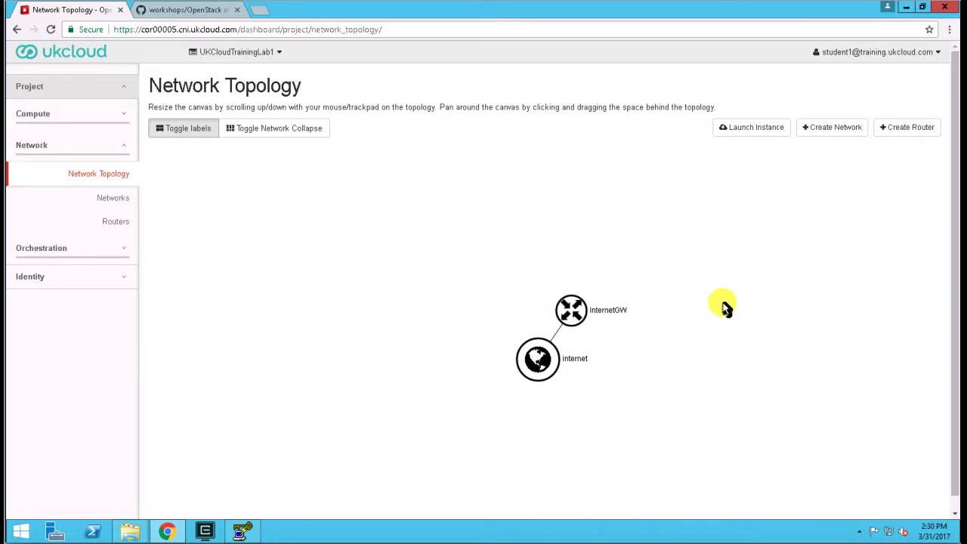
Start creating a network named DMZ with a subnet and proceed to its subnet settings.
left_click(850, 133)
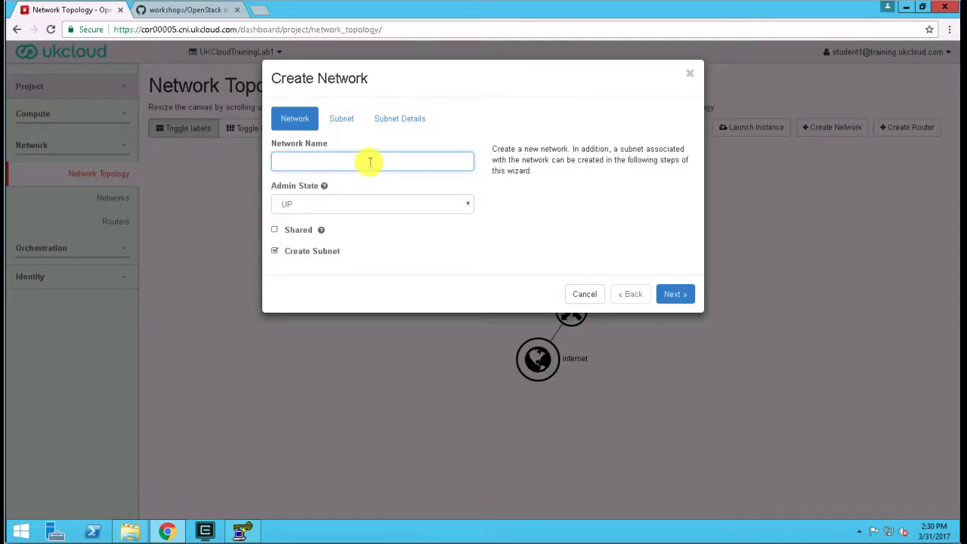
left_click(369, 161)
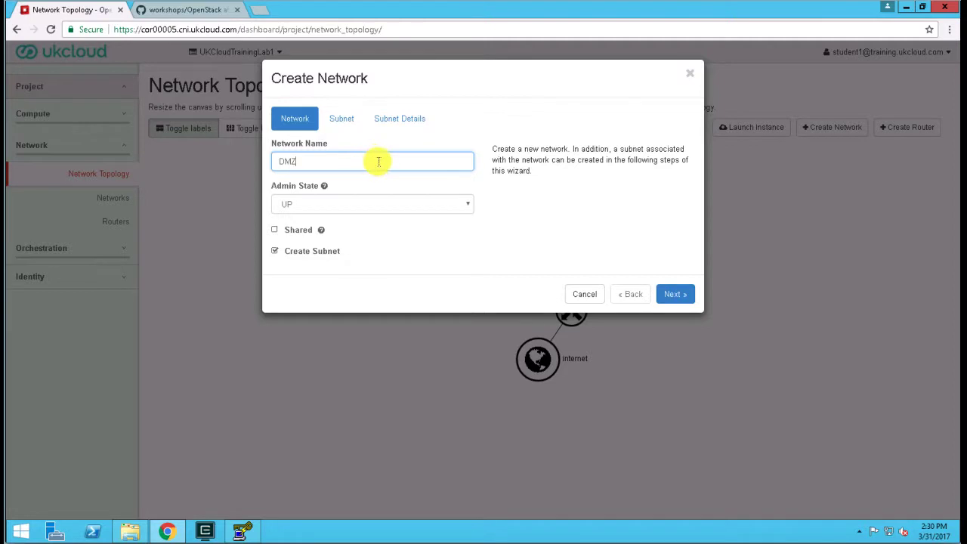
left_click(676, 295)
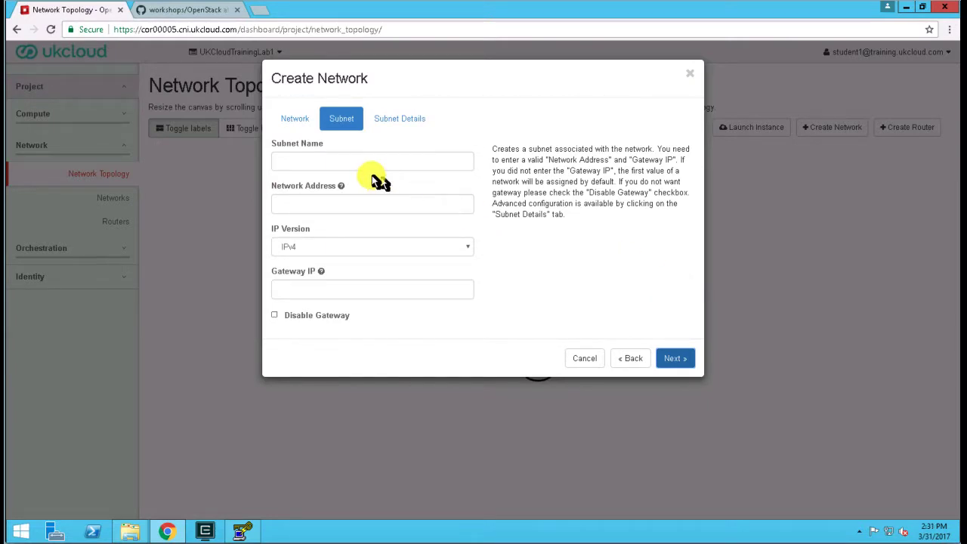
Name the subnet dmz_subnet, set its network address to 10.0.0.0/24 and gateway IP to 10.0.0.1, and continue to the subnet details.
left_click(343, 161)
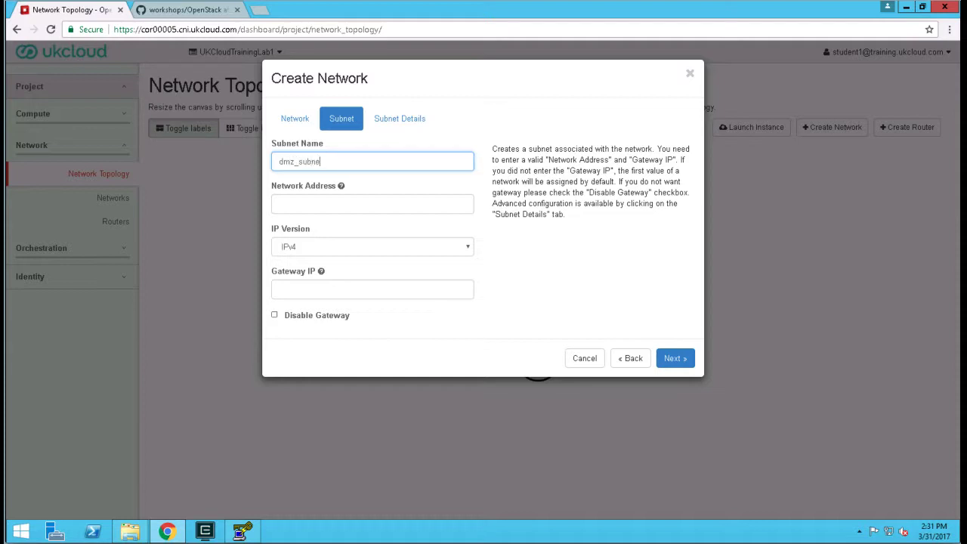
left_click(342, 202)
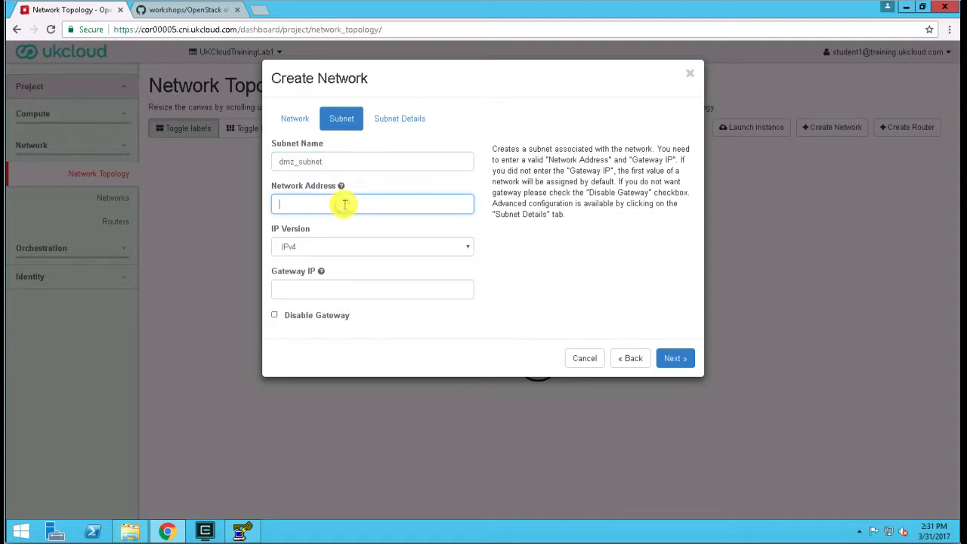
mouse_move(343, 192)
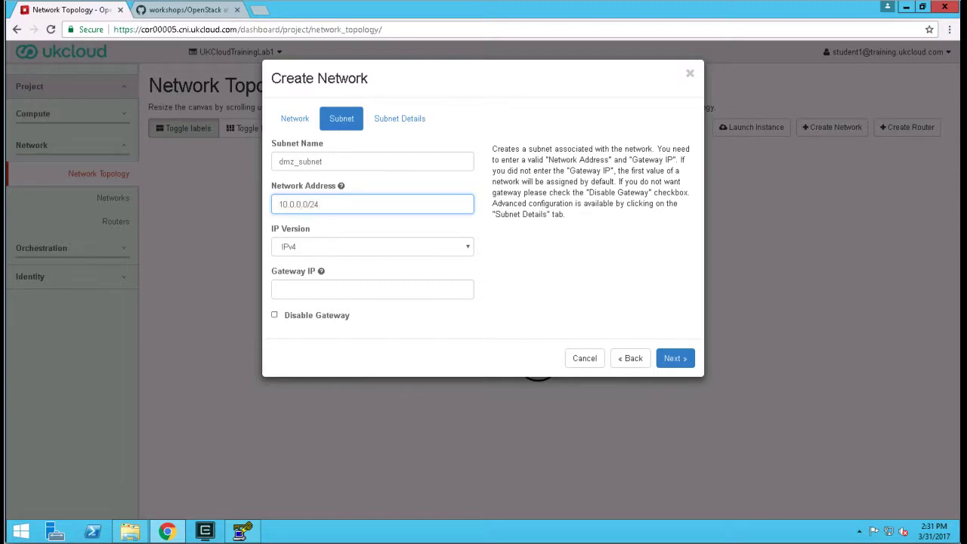
left_click(306, 289)
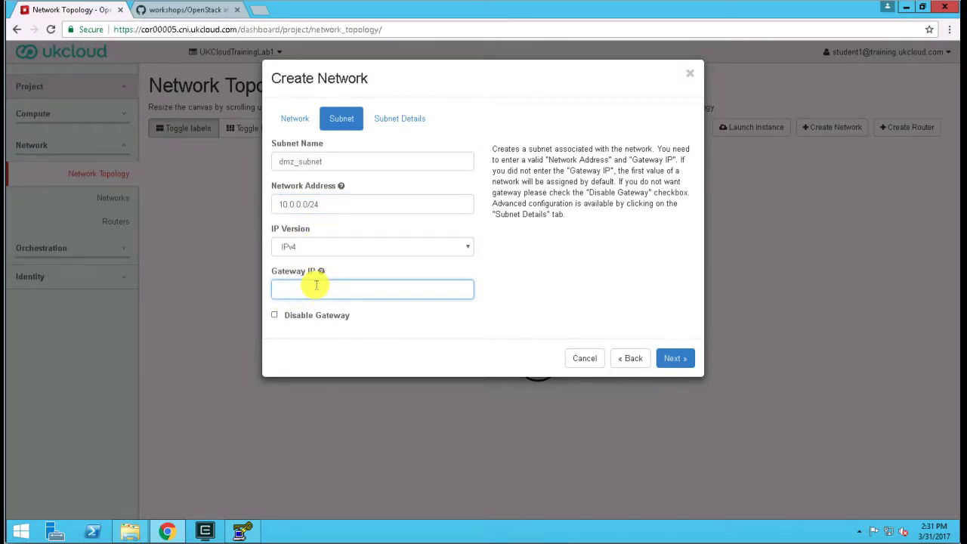
type("10.0.0.1")
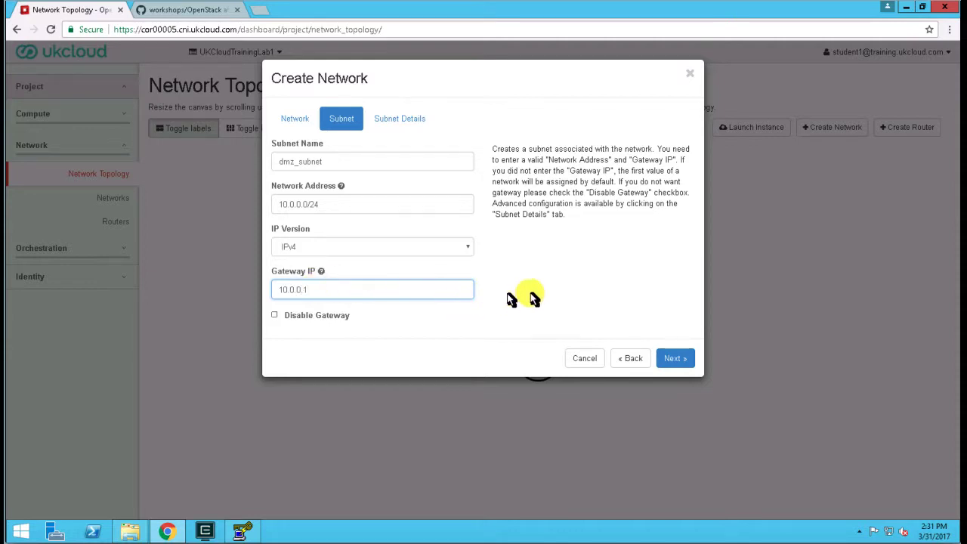
left_click(674, 359)
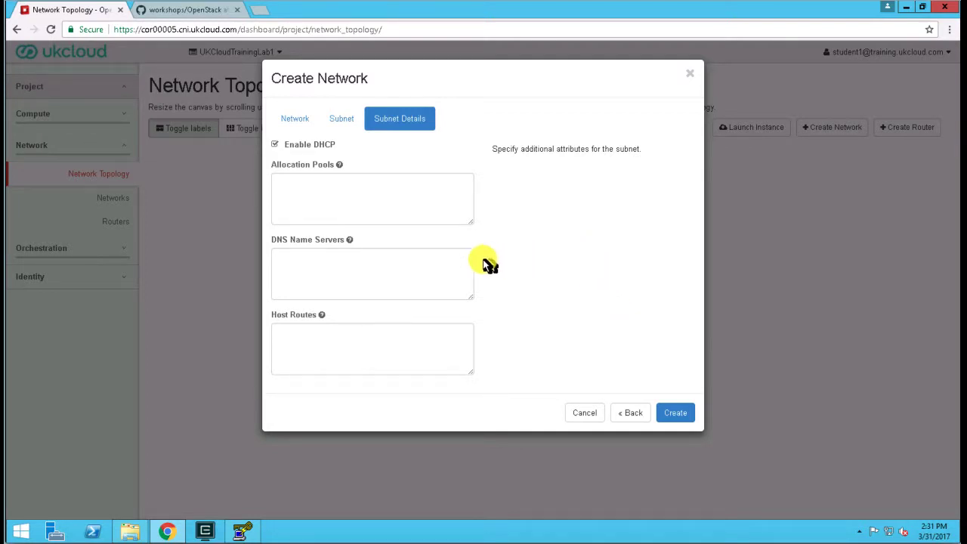
Set the allocation pool to 10.0.0.50,10.0.0.200 and the DNS name server to 8.8.8.8, and create the DMZ network.
left_click(309, 257)
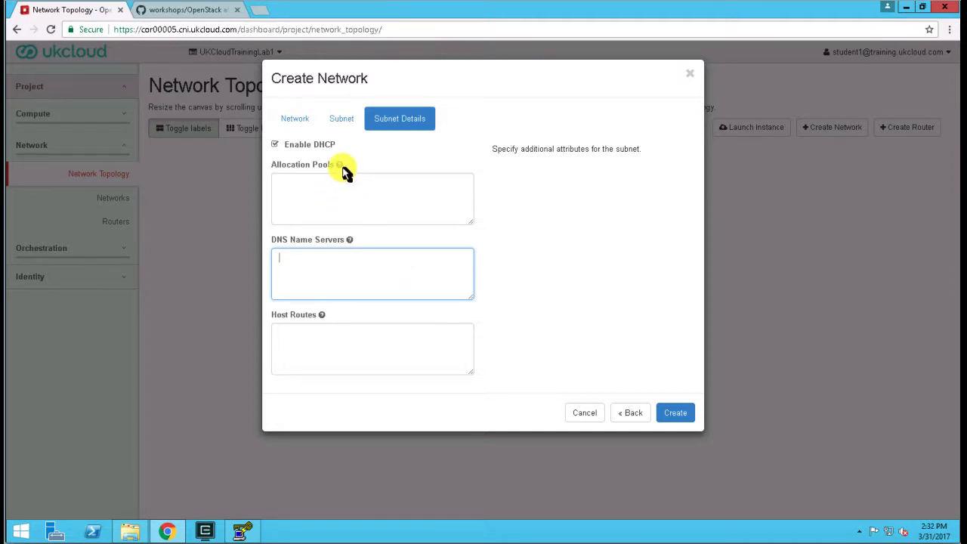
mouse_move(339, 166)
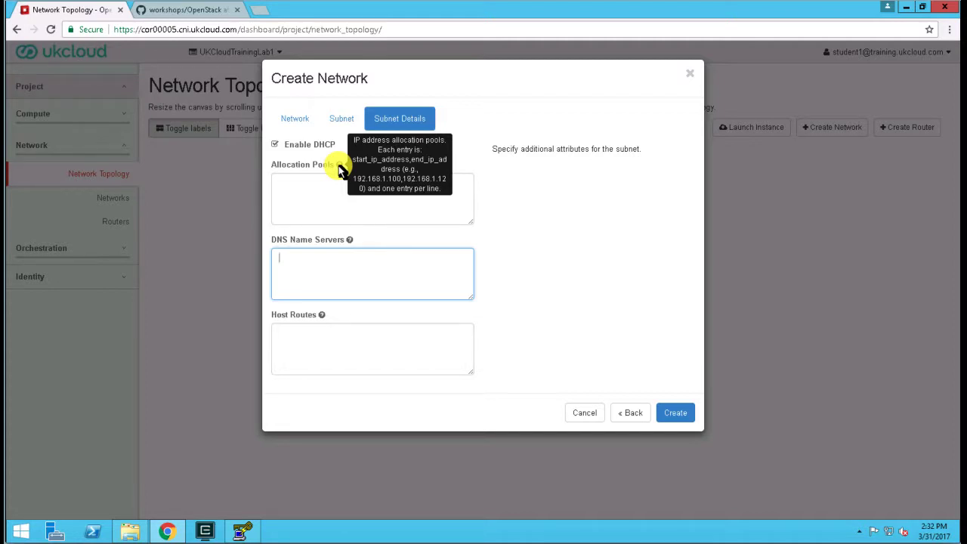
left_click(311, 199)
type("10.0.0.50,10.0.0.200")
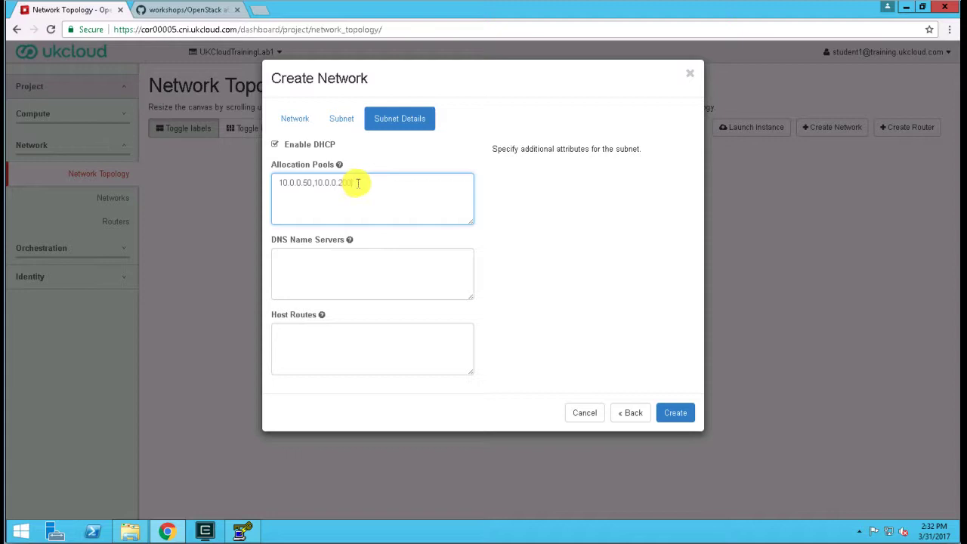
left_click(328, 281)
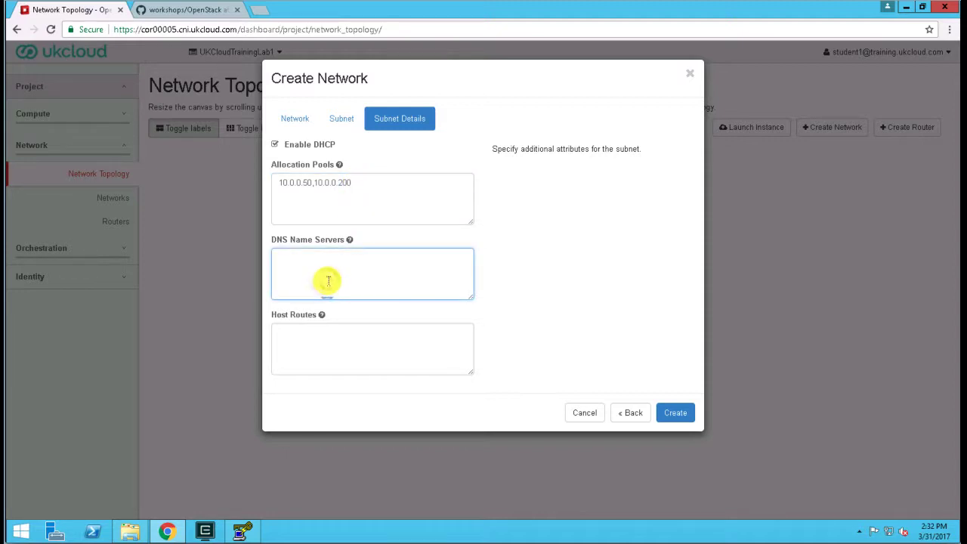
type("8.8.8")
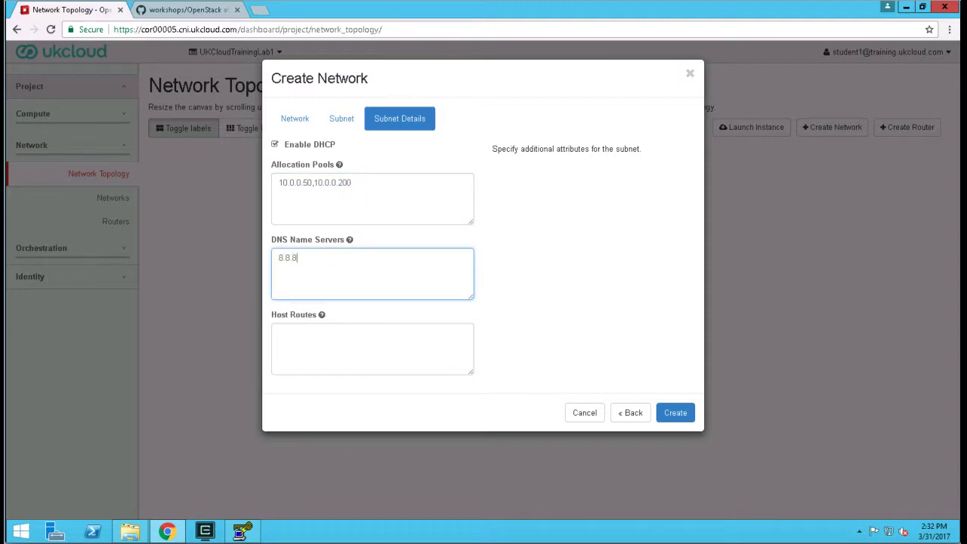
type(".8")
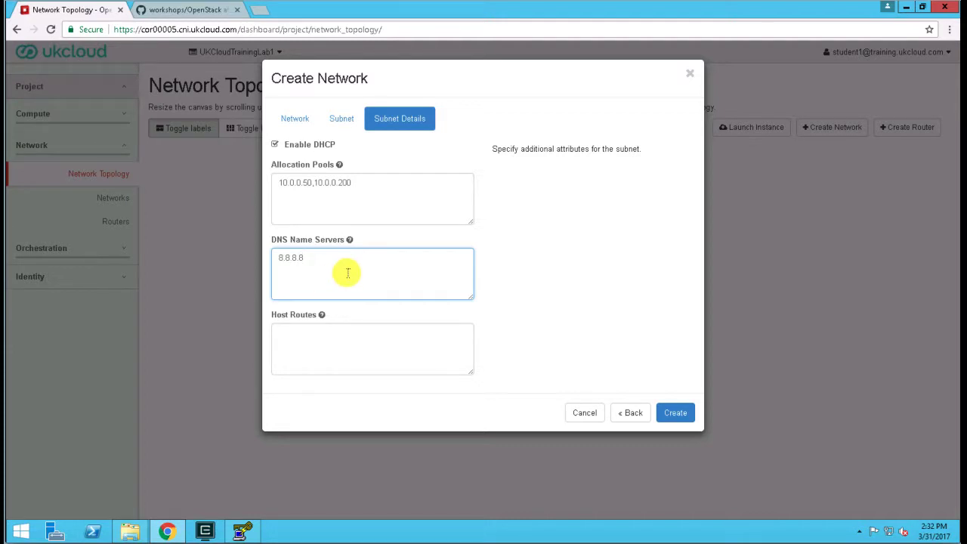
left_click(678, 416)
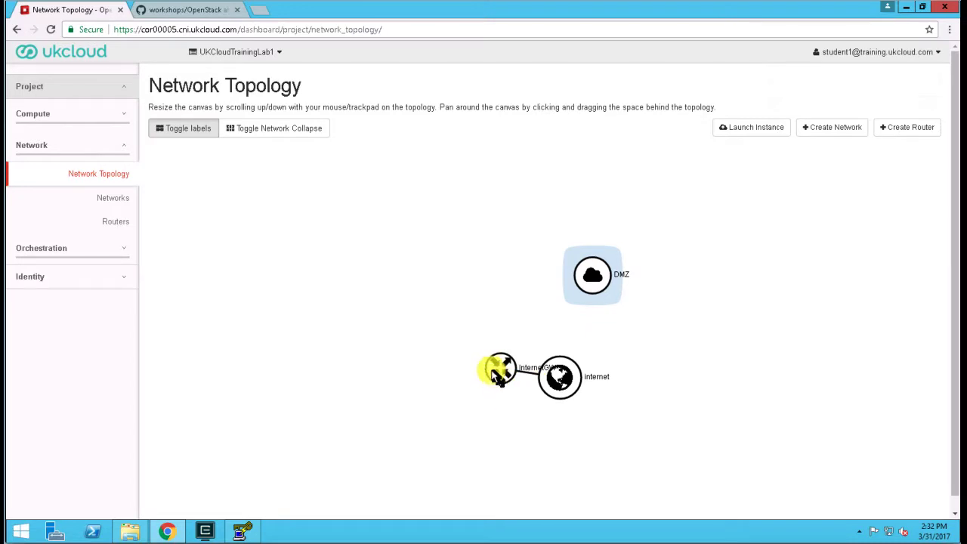
Add an interface to the InternetGW router that connects it to the DMZ subnet 10.0.0.0/24 (dmz_subnet).
left_click_drag(502, 376, 501, 299)
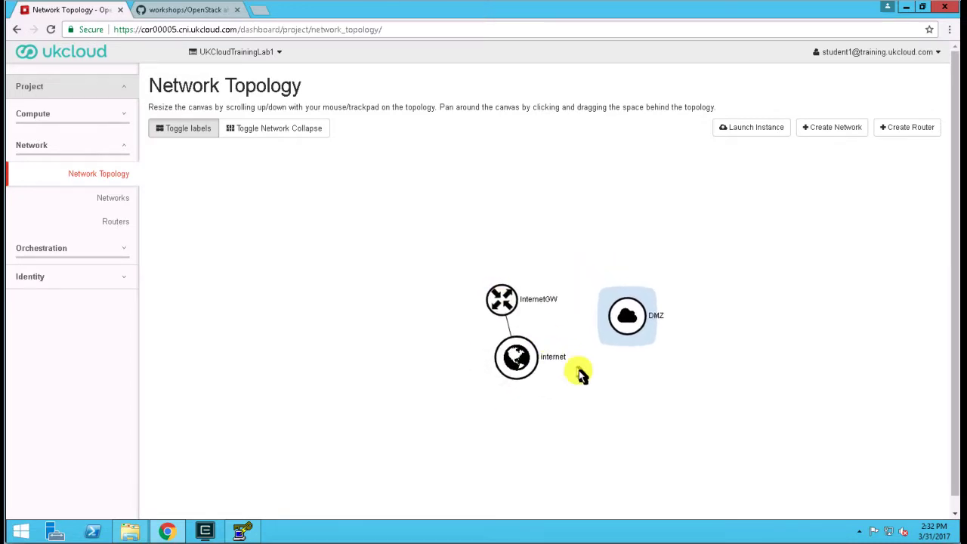
left_click(510, 310)
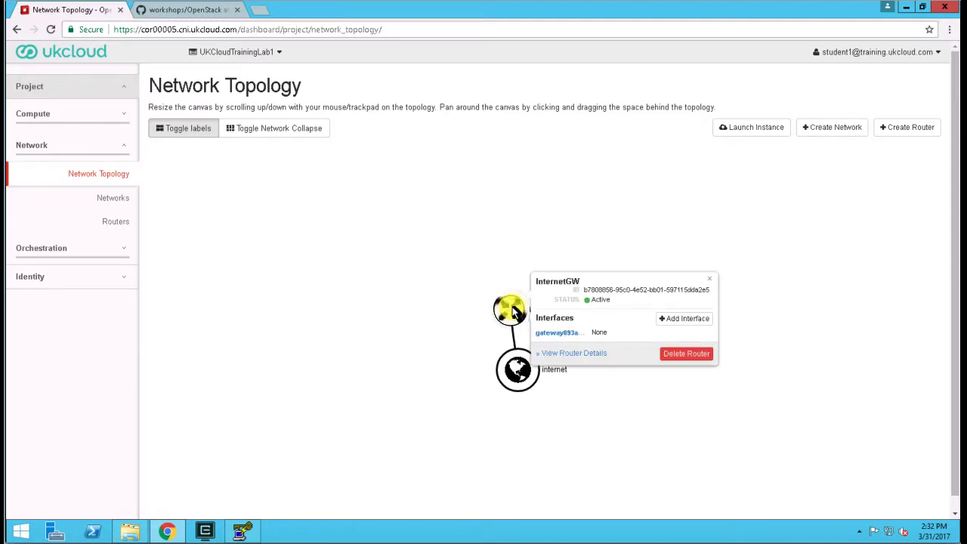
left_click(695, 321)
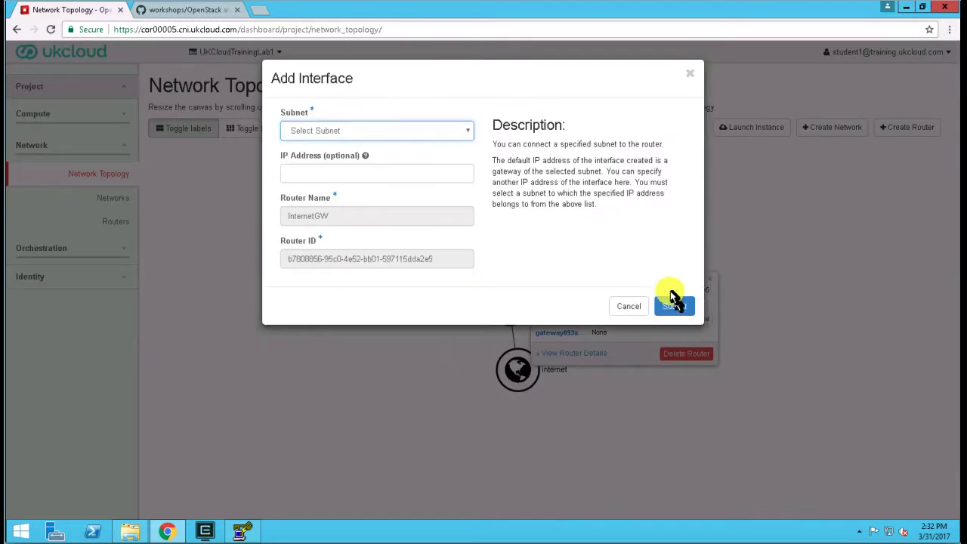
left_click(403, 131)
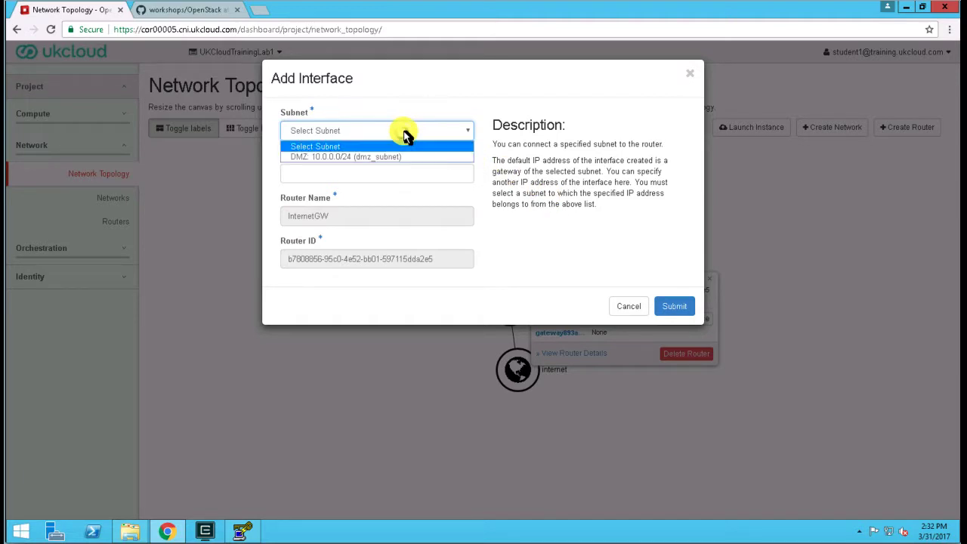
left_click(365, 159)
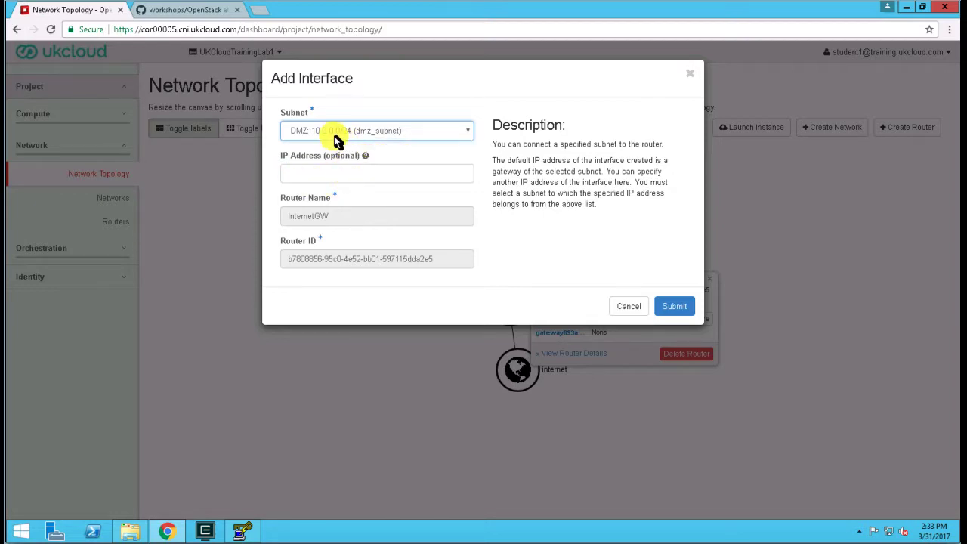
left_click(690, 310)
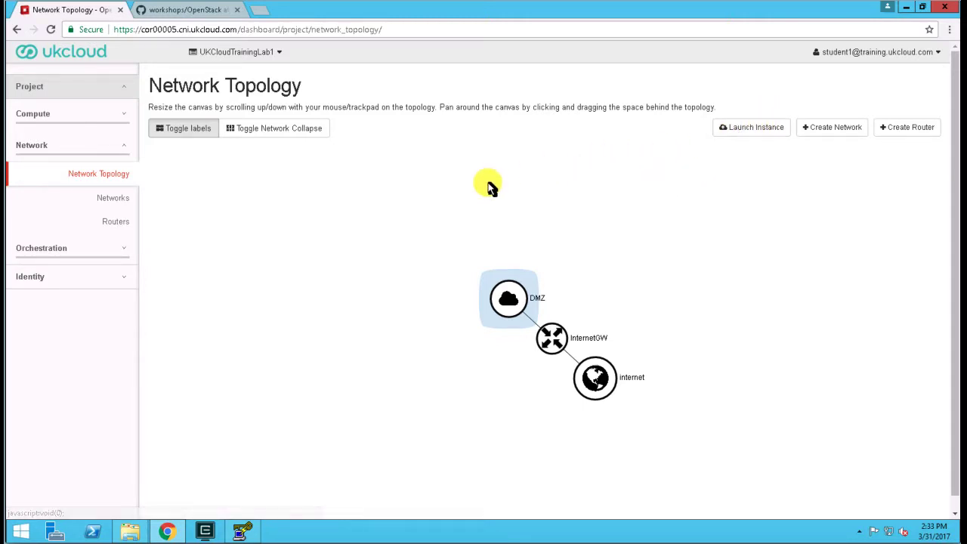
Look over the public images, and start launching an instance named demo in availability zone 0000c-1.
left_click(31, 118)
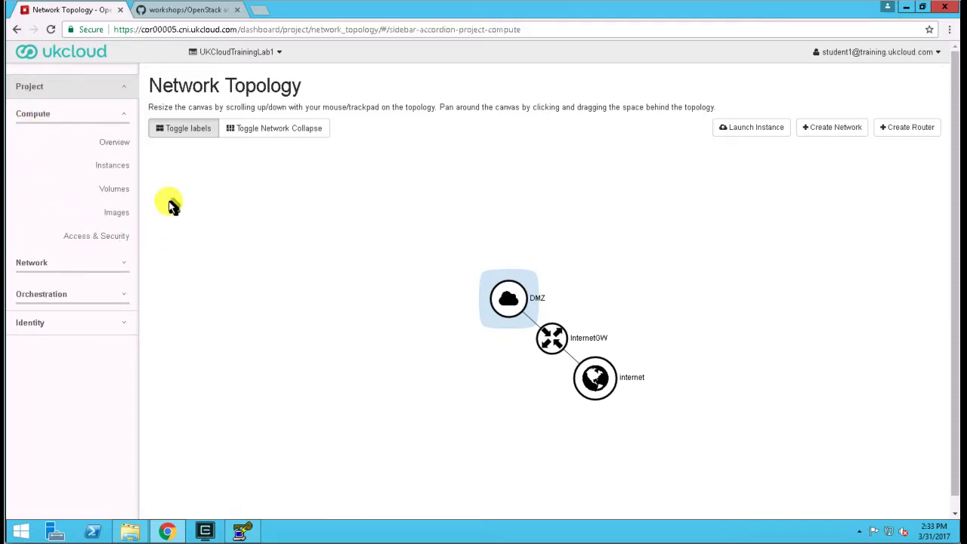
left_click(115, 215)
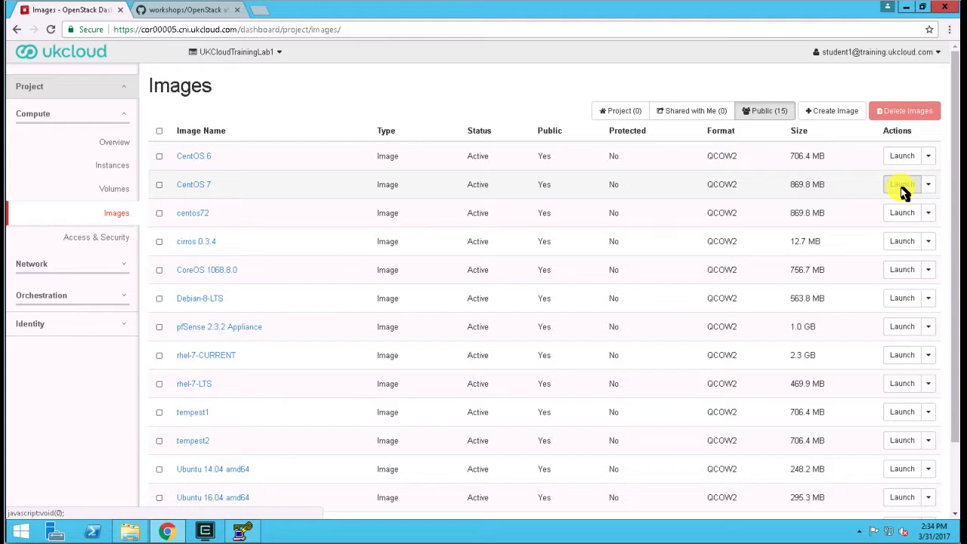
left_click(110, 168)
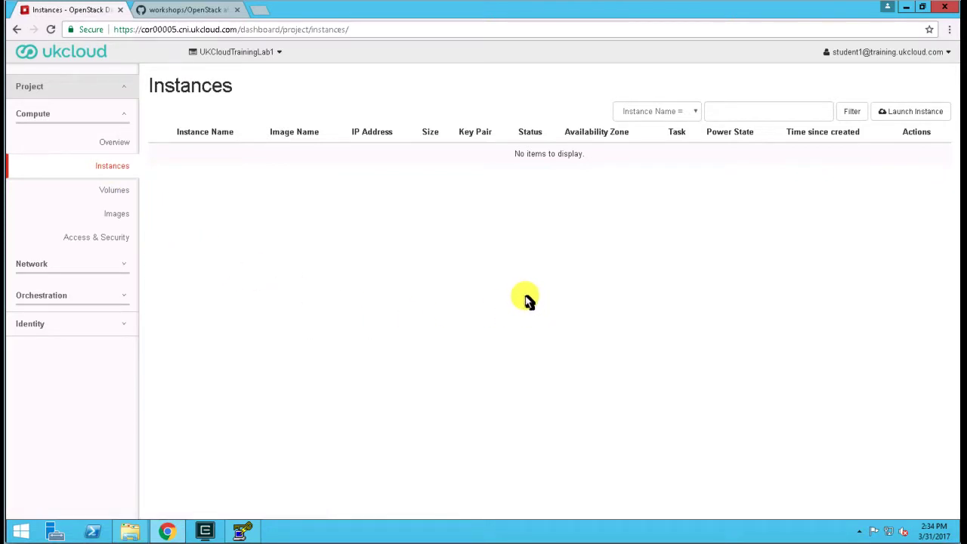
left_click(920, 117)
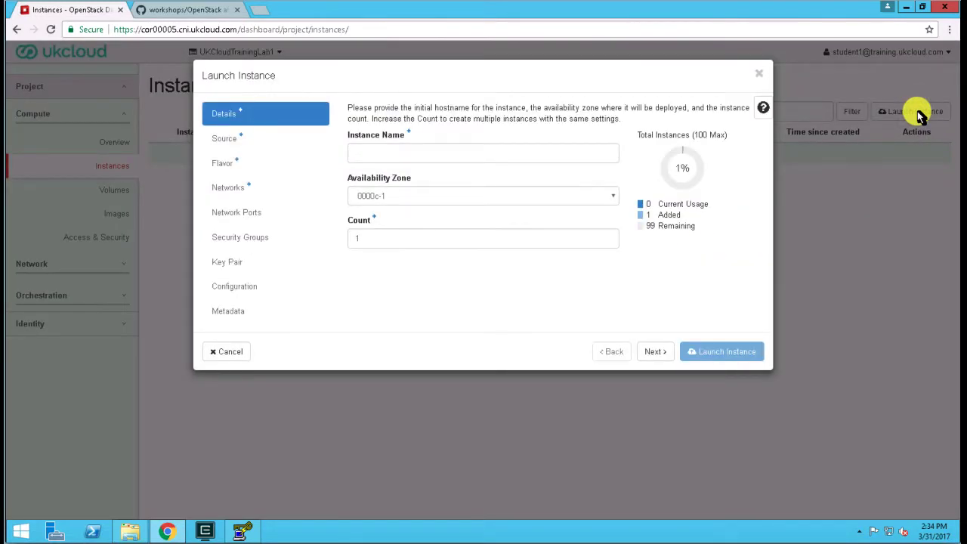
left_click(376, 152)
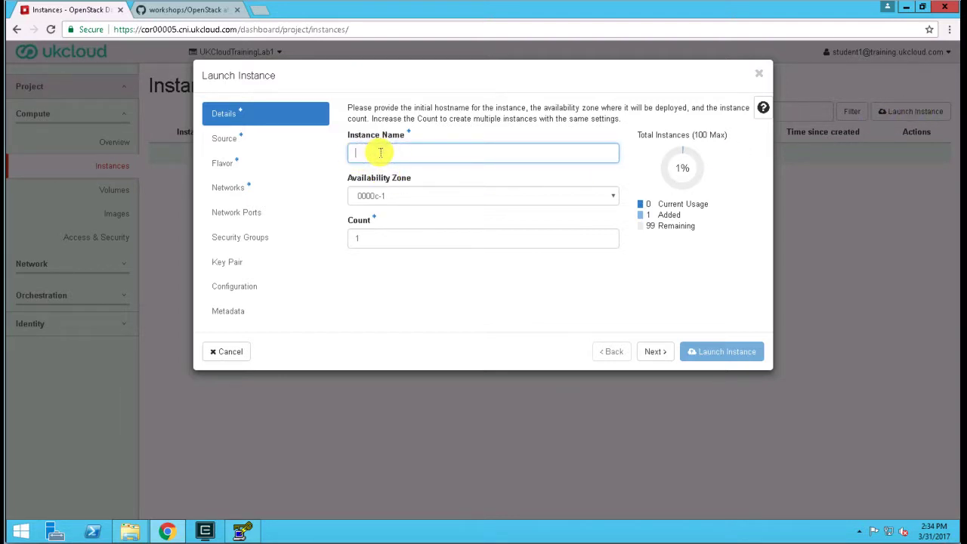
type("demo")
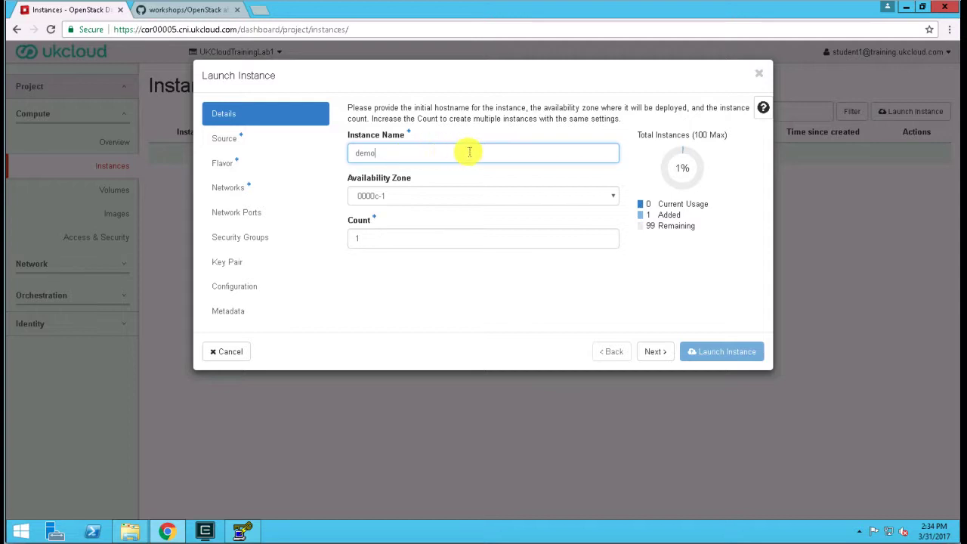
left_click(462, 196)
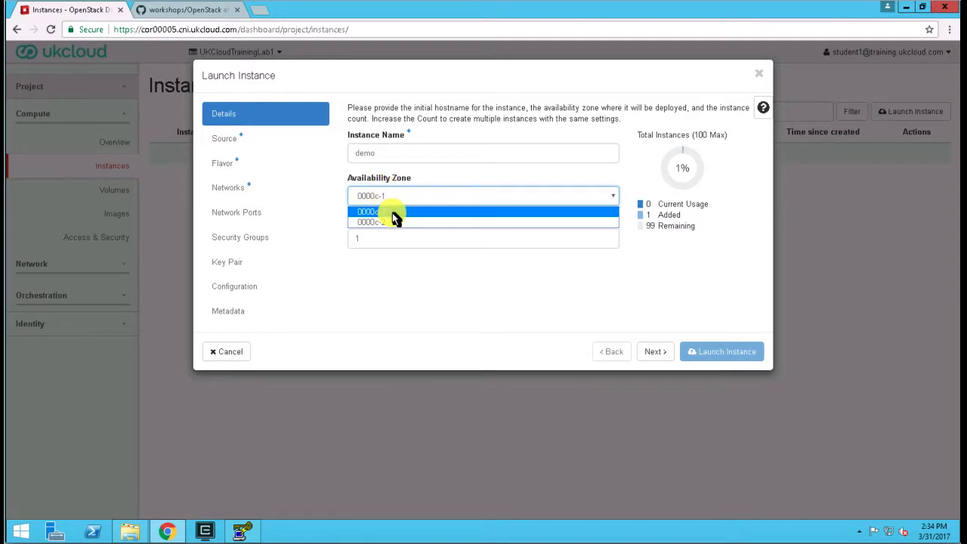
left_click(454, 212)
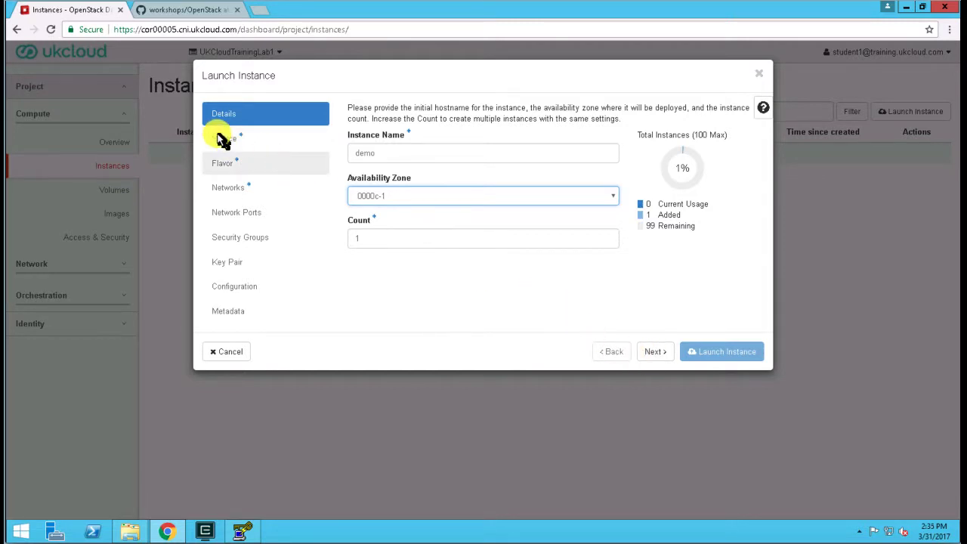
Select the CentOS 7 image as the instance's source, keeping Image as the boot source.
left_click(656, 354)
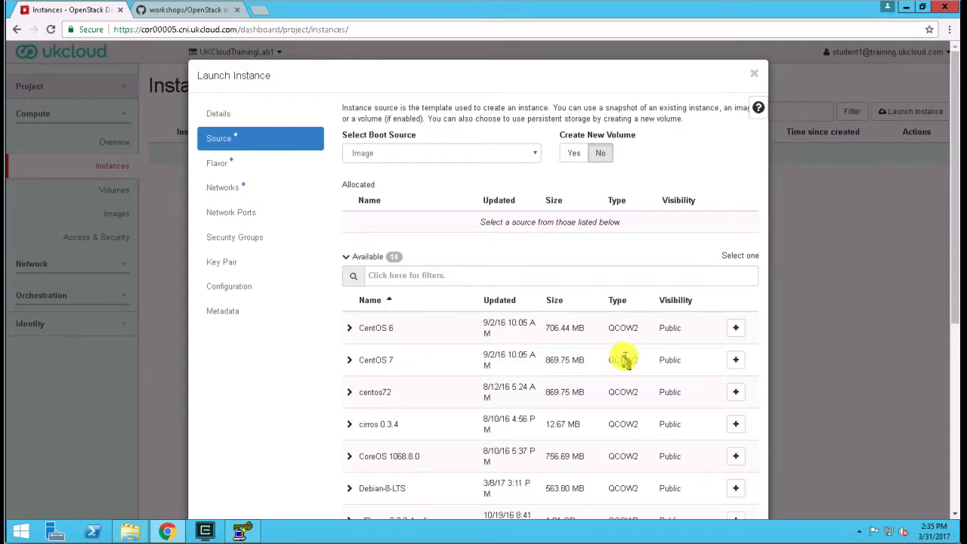
left_click(734, 362)
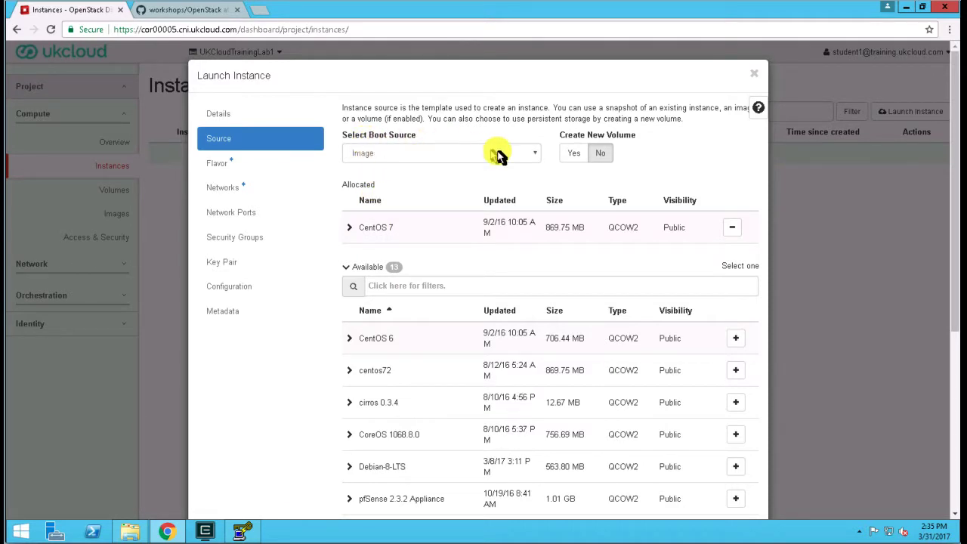
left_click(531, 157)
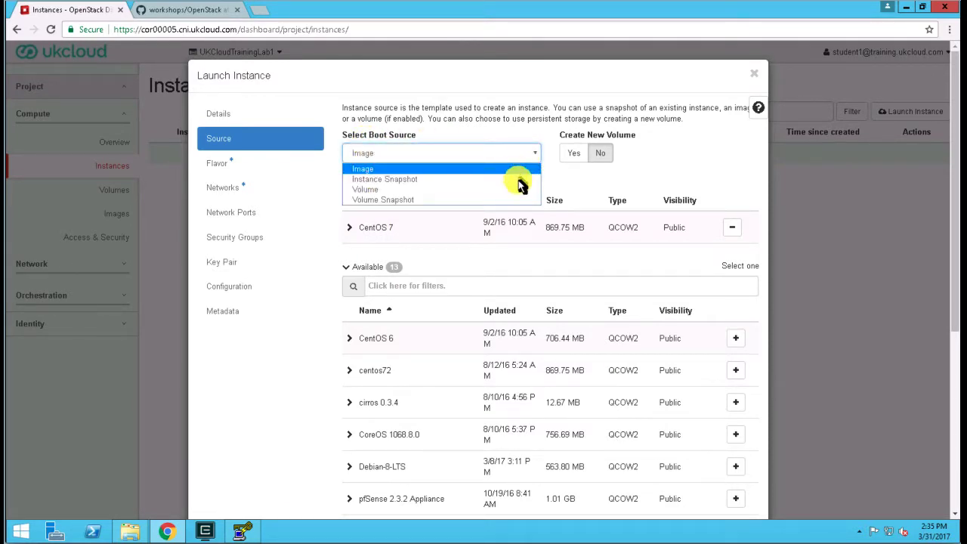
left_click(527, 155)
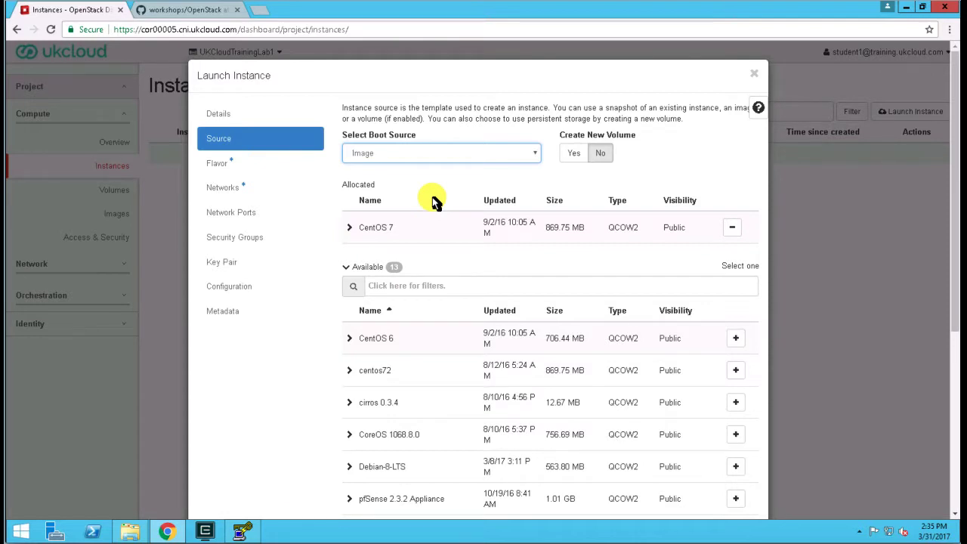
Create a new 10 GB volume for the instance and have it deleted together with the instance.
left_click(574, 155)
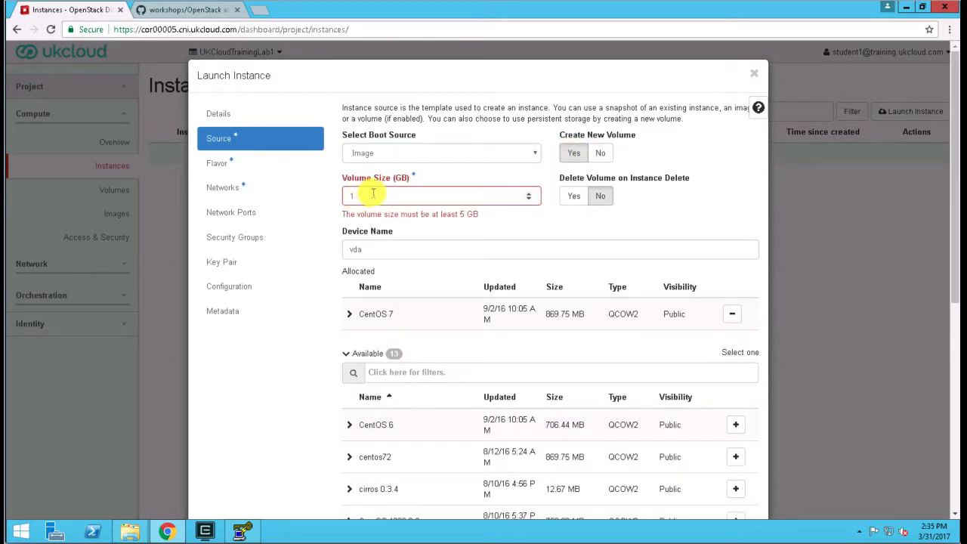
left_click(381, 194)
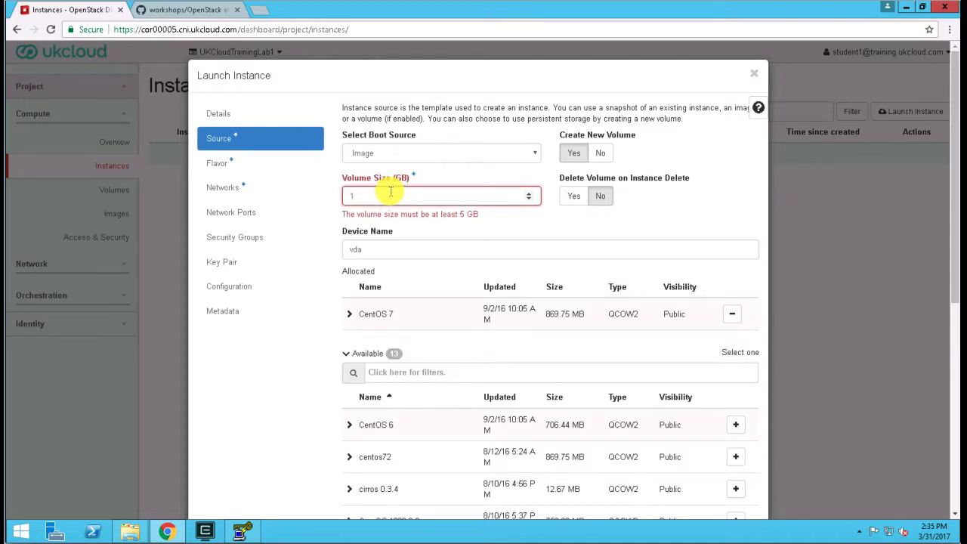
type("0")
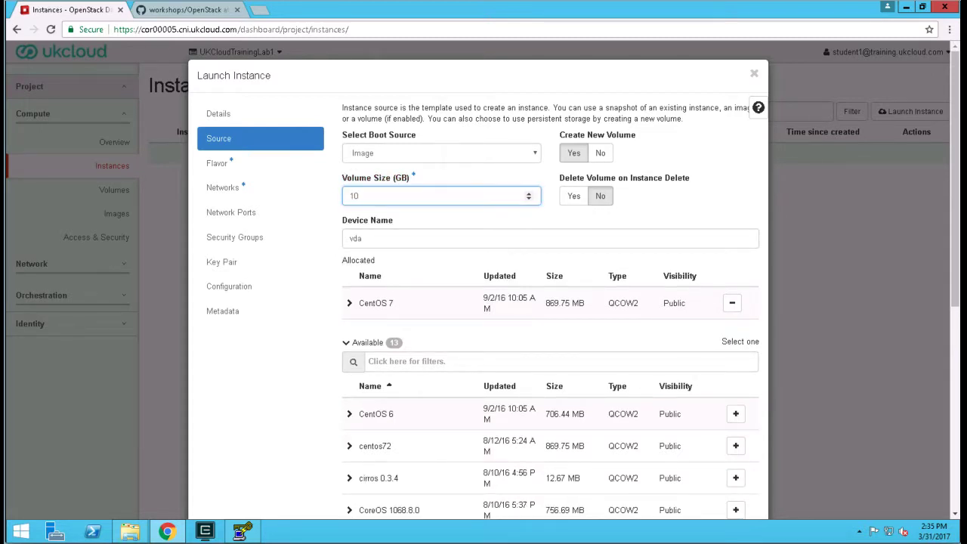
left_click(572, 196)
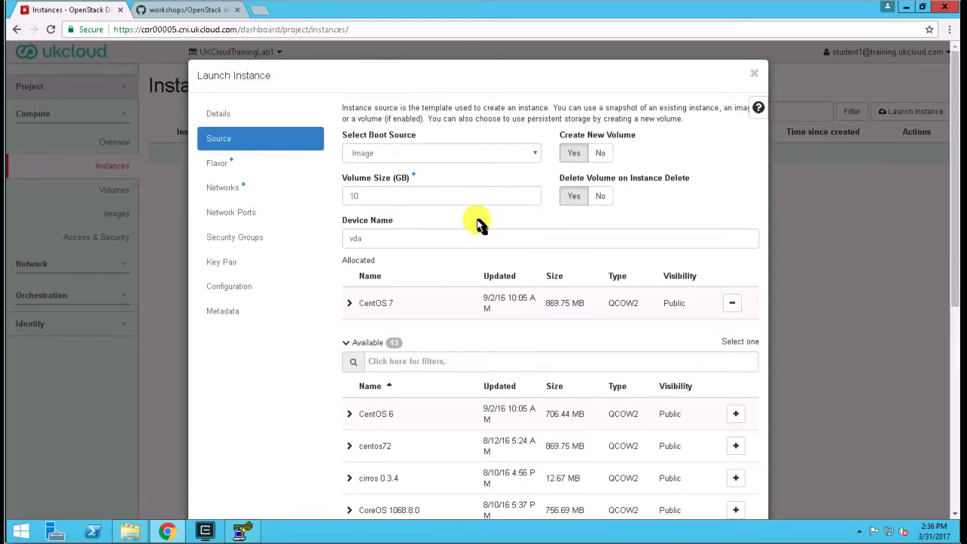
Allocate the t1.tiny flavor to the instance and attach it to the DMZ network.
left_click(215, 168)
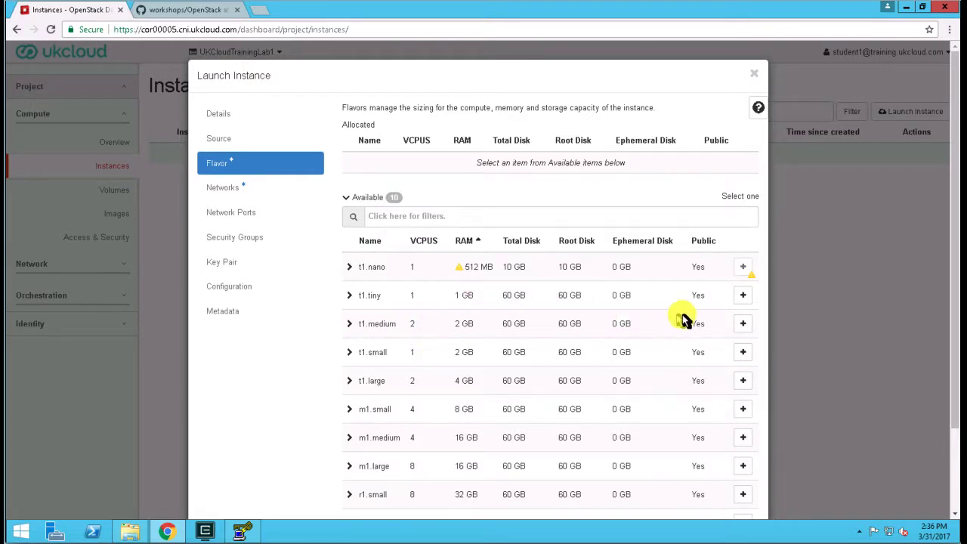
mouse_move(461, 269)
left_click(743, 297)
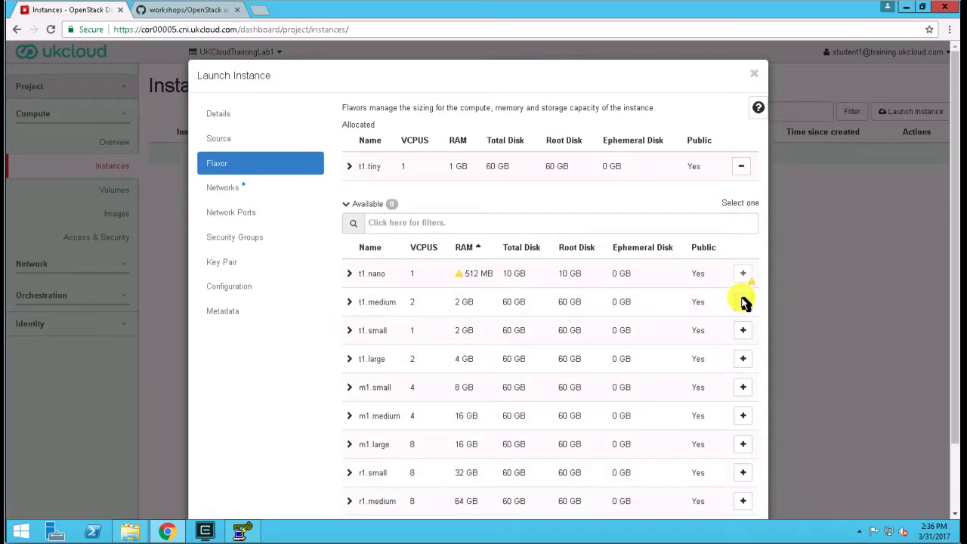
left_click(218, 191)
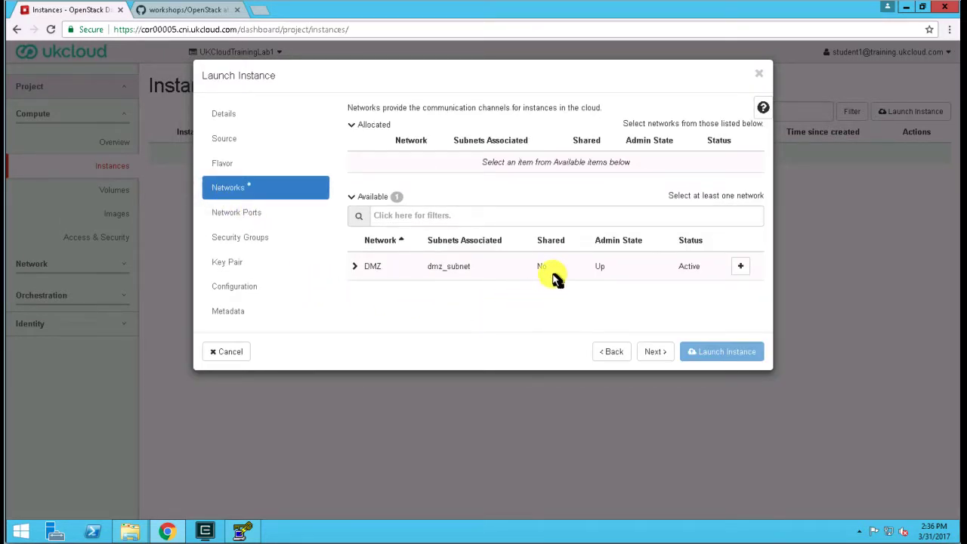
left_click(740, 268)
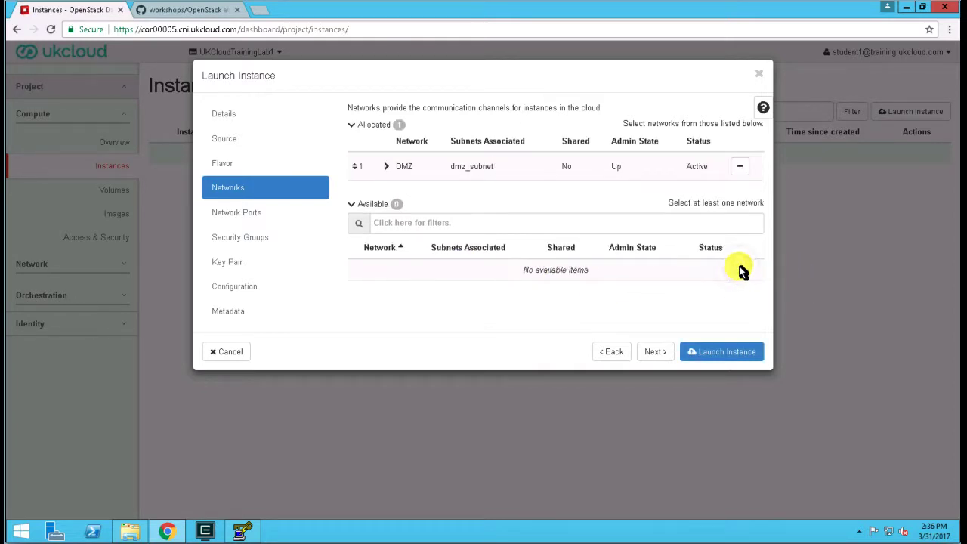
Assign the External SSH security group and the MyKeyPair key pair to the instance.
left_click(247, 222)
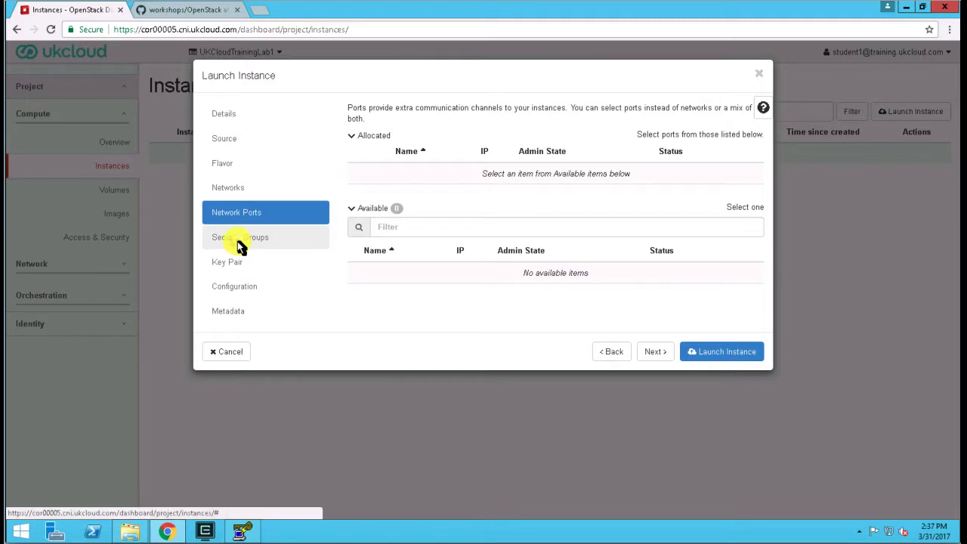
left_click(239, 243)
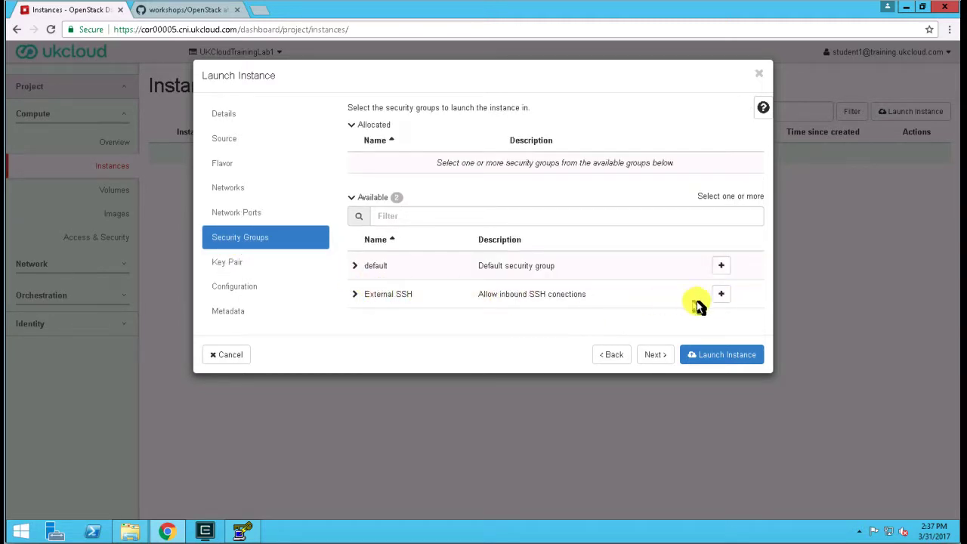
left_click(721, 296)
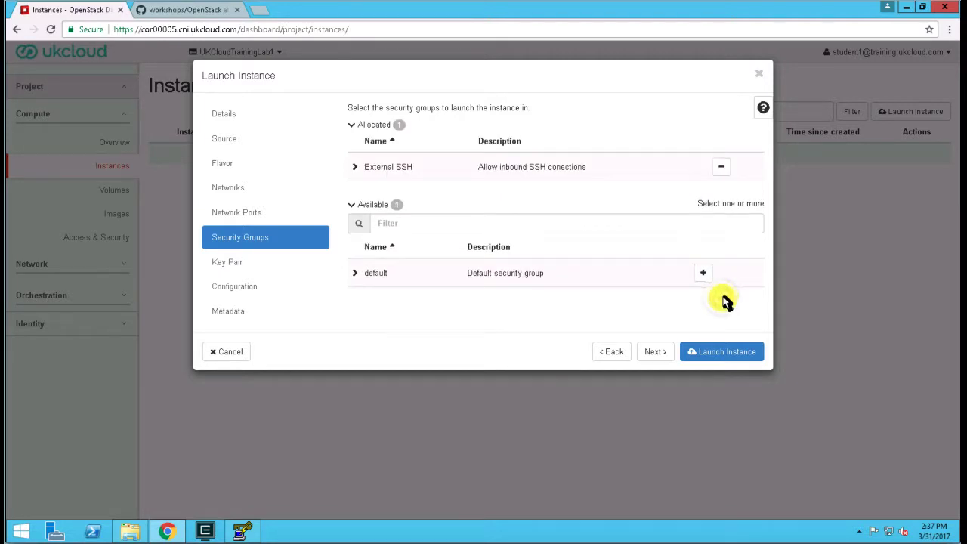
left_click(227, 264)
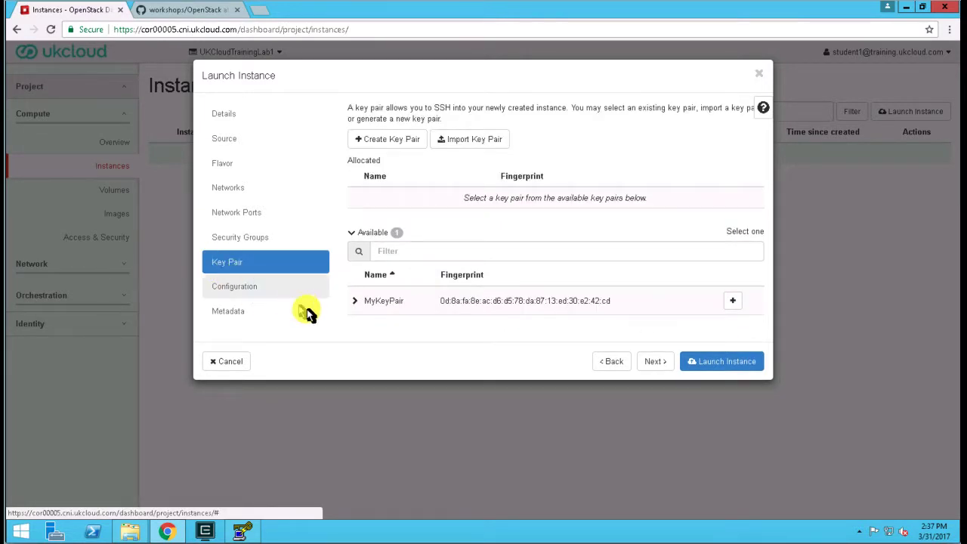
left_click(734, 302)
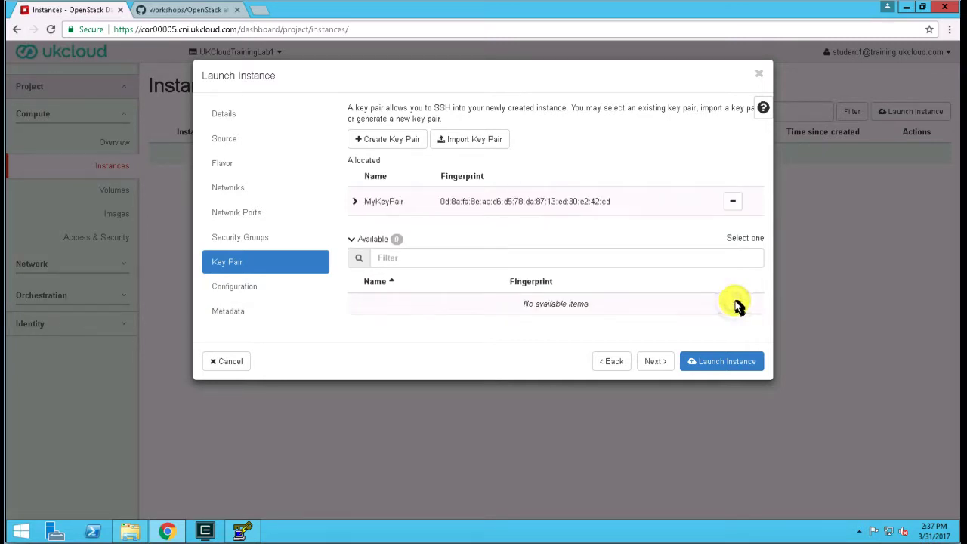
Launch the instance, leaving the customization script, disk partition and metadata at their defaults.
left_click(232, 293)
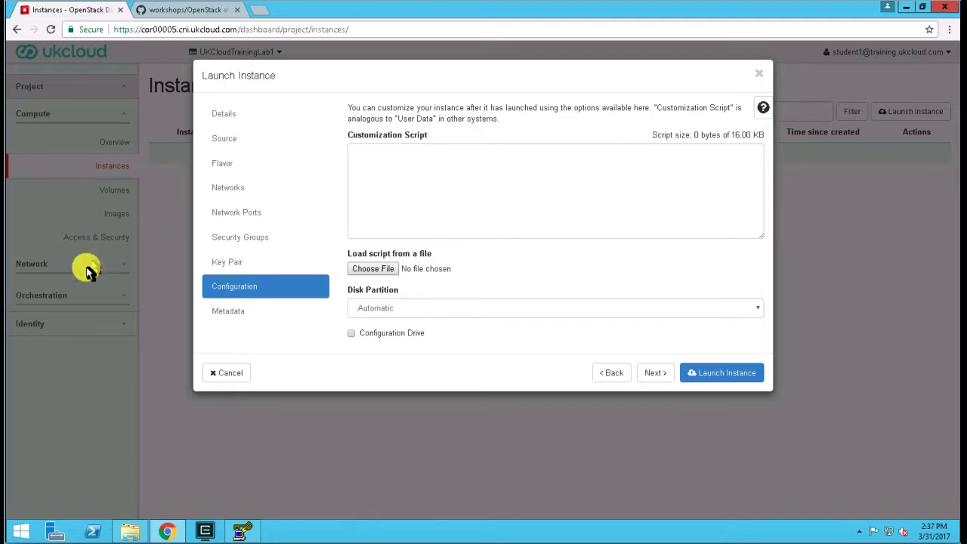
left_click(231, 311)
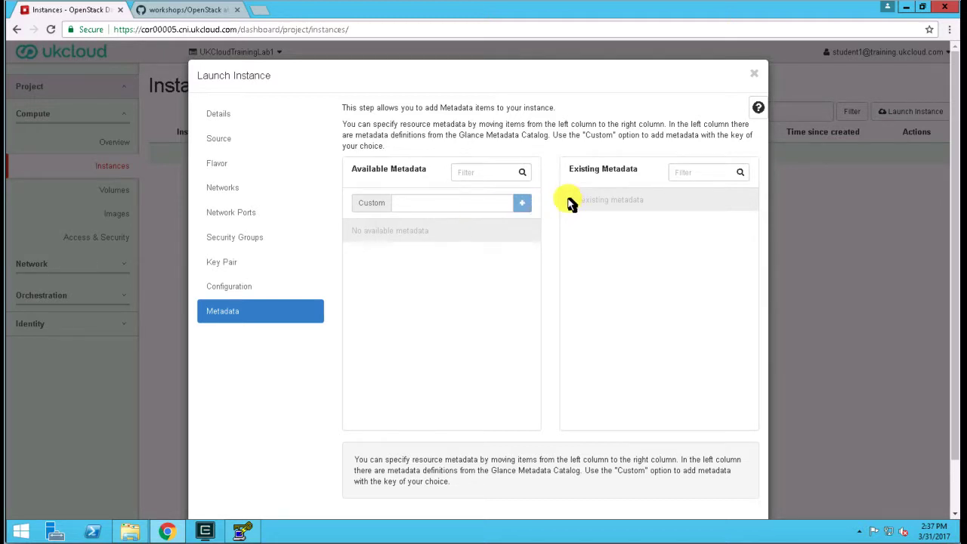
left_click_drag(951, 234, 944, 280)
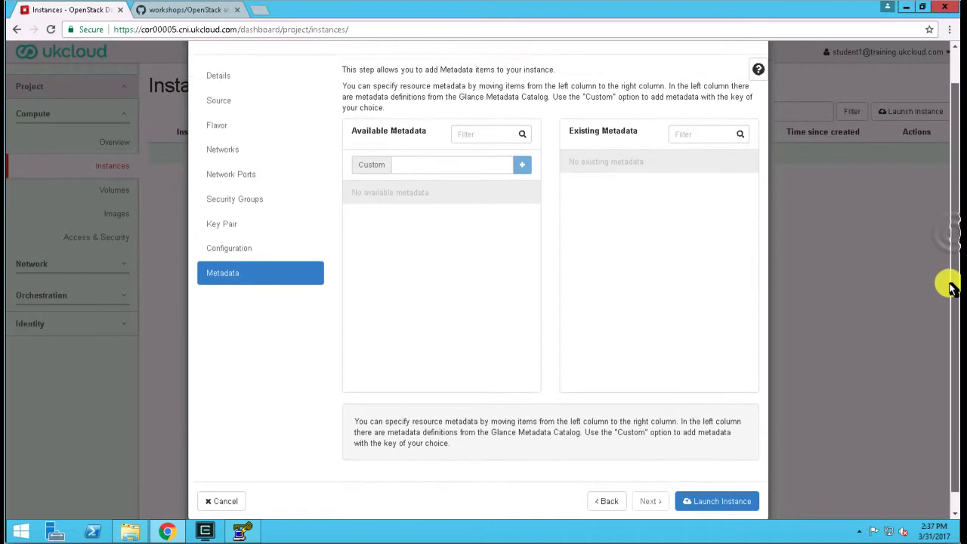
left_click(714, 484)
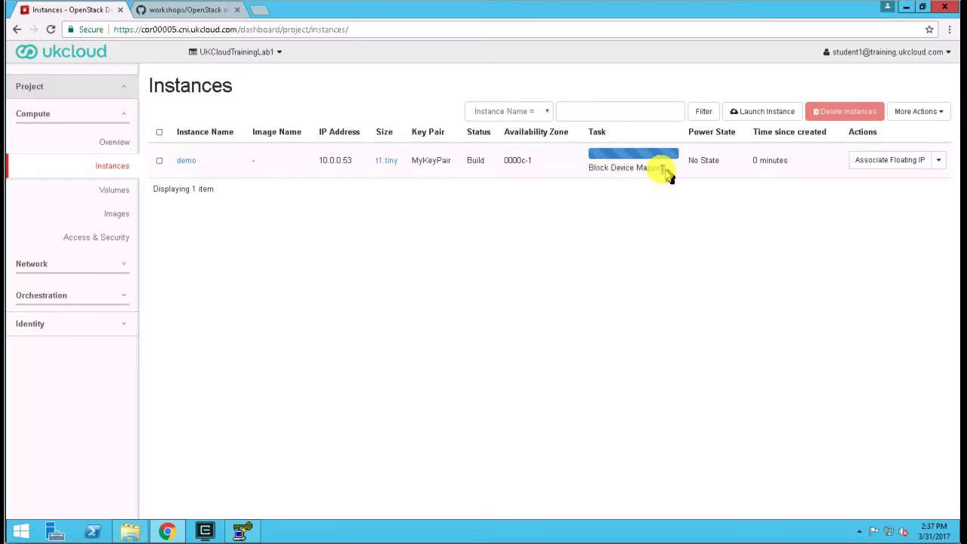
Check the volume created for the demo instance and the instance's build status.
left_click(113, 192)
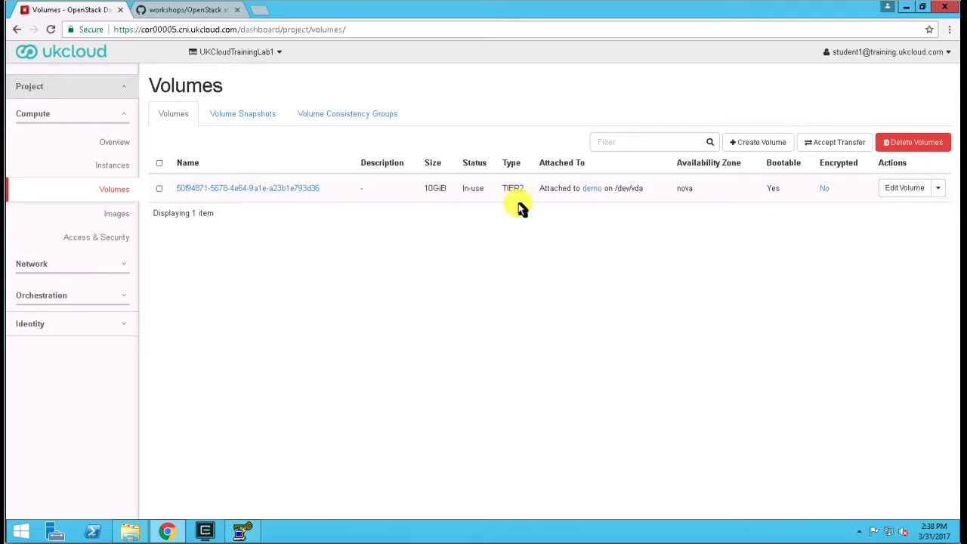
left_click(110, 168)
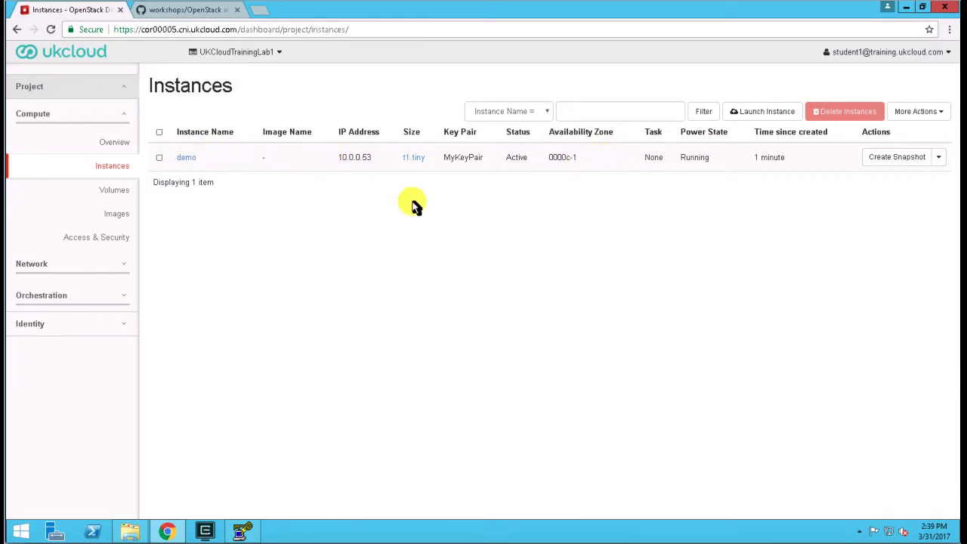
Examine the demo instance in the network topology and view its console, closing the console window again.
left_click(34, 266)
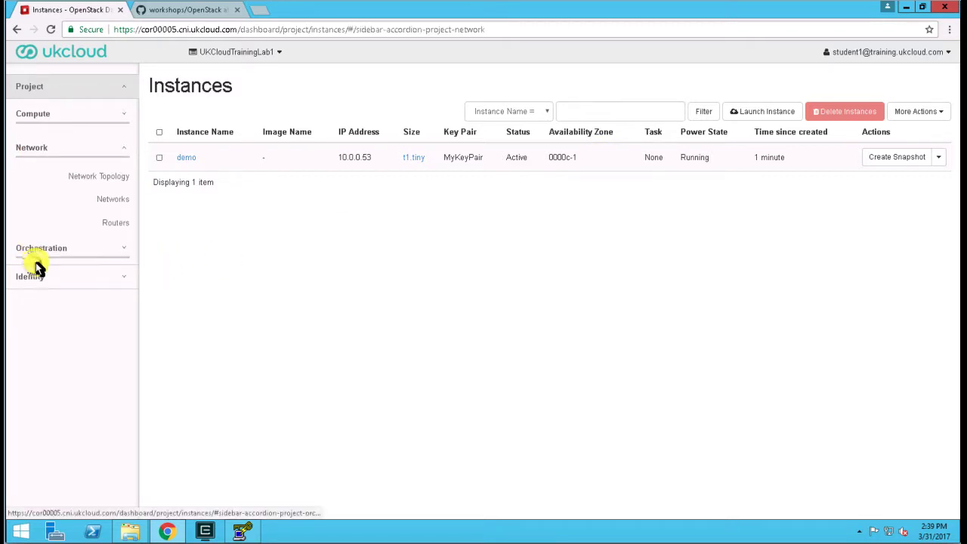
left_click(119, 176)
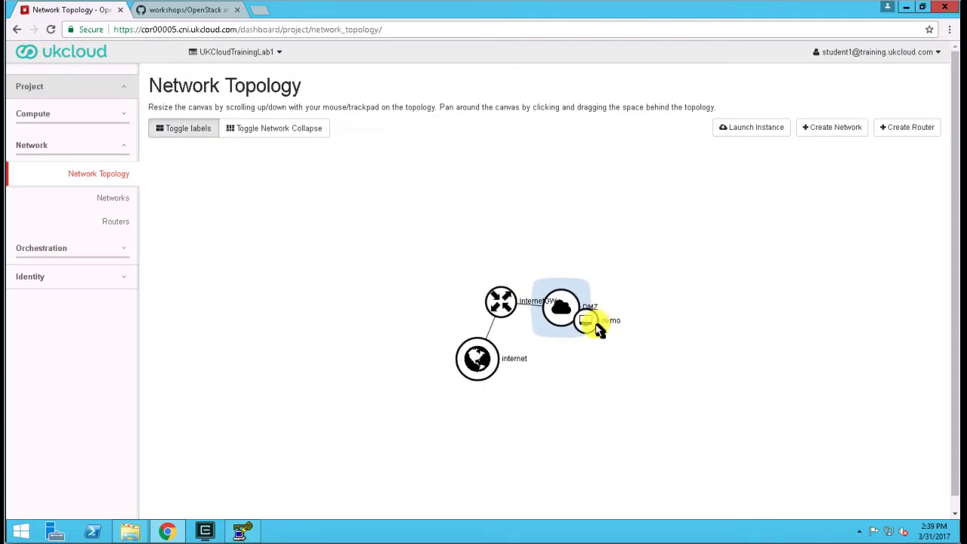
left_click_drag(591, 326, 586, 283)
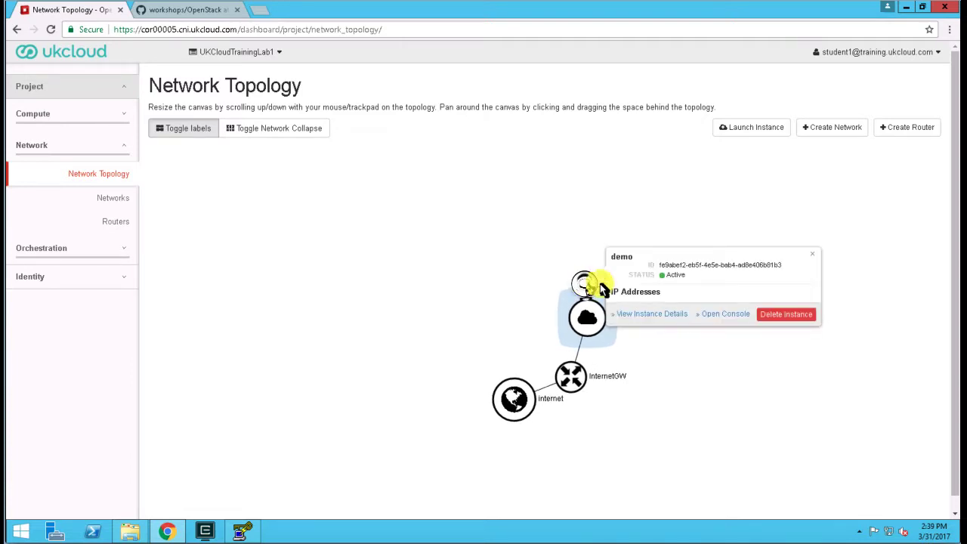
left_click(732, 318)
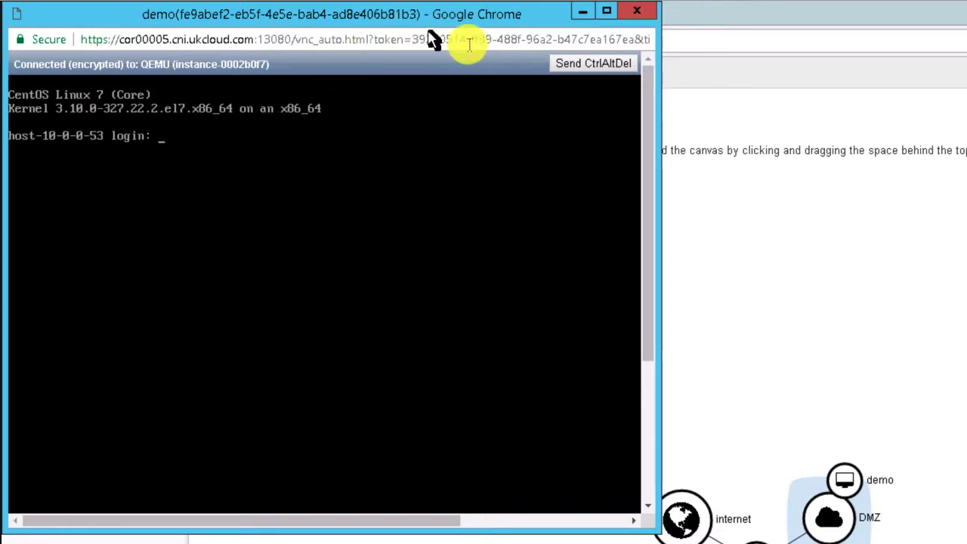
left_click(637, 16)
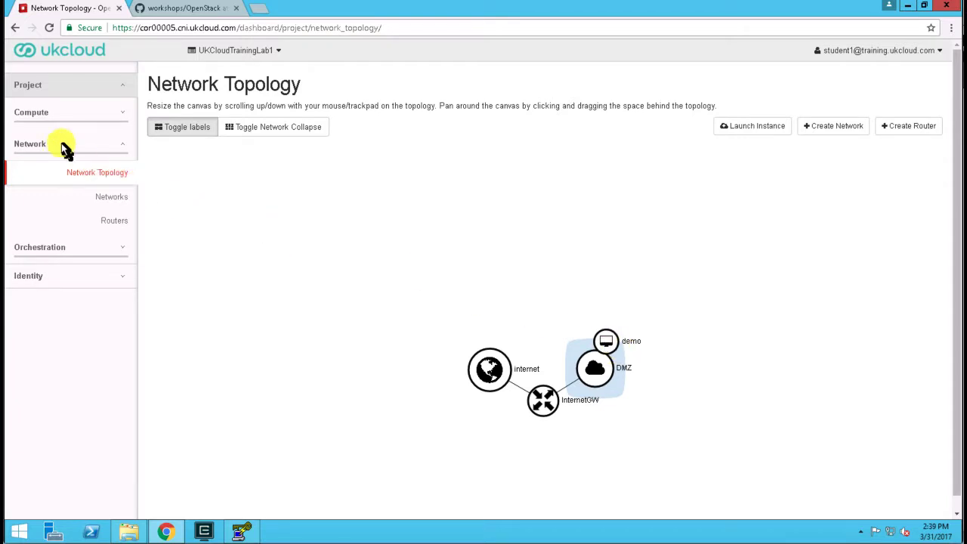
Start associating a floating IP with the demo instance and allocate a new address from the internet pool.
left_click(32, 114)
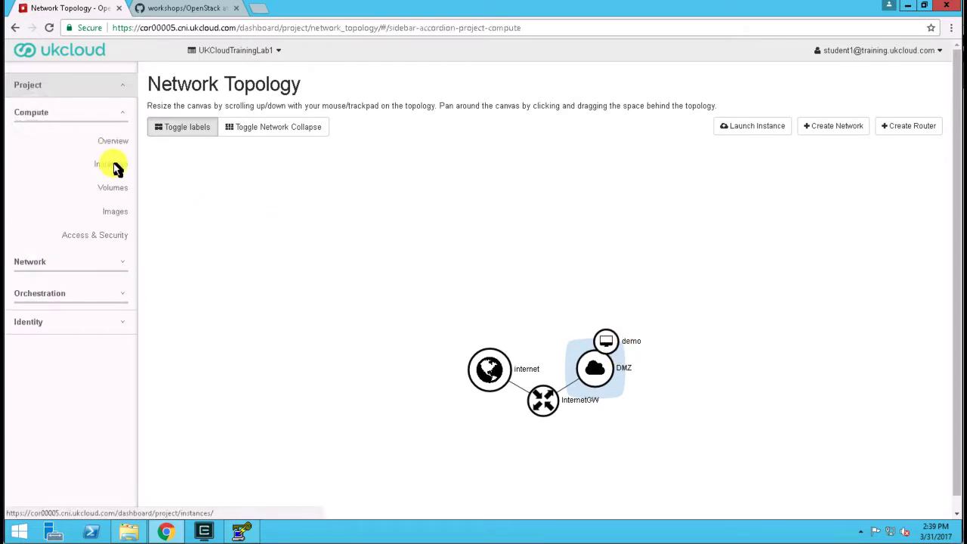
left_click(113, 166)
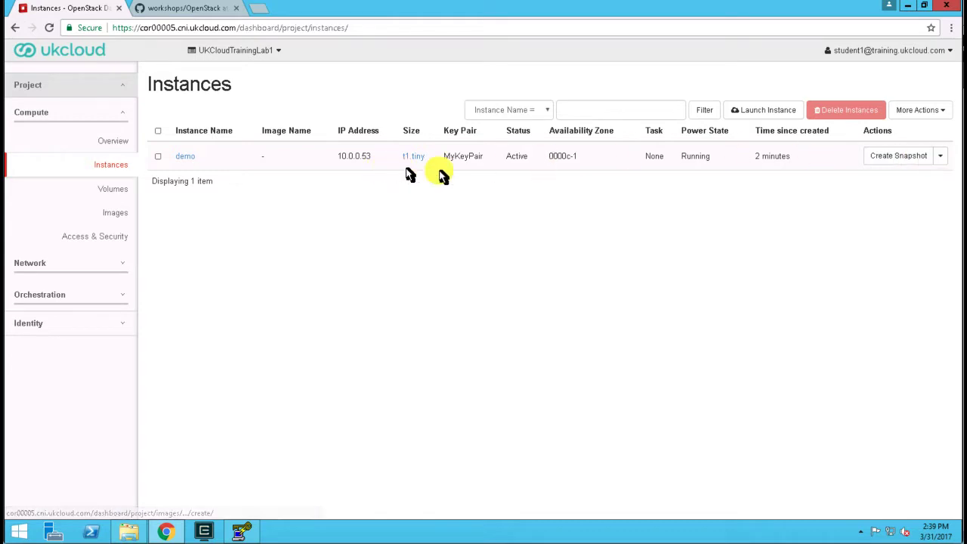
left_click(944, 159)
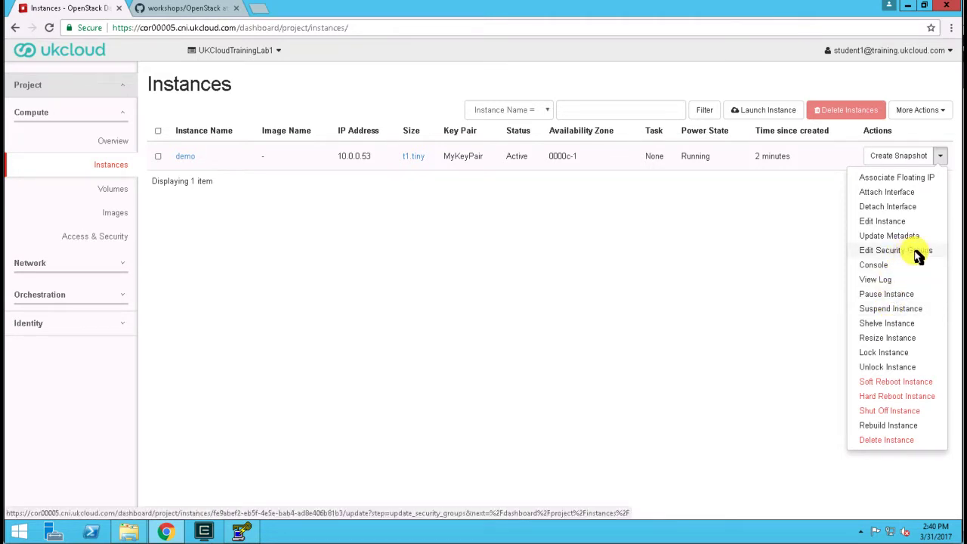
left_click(868, 183)
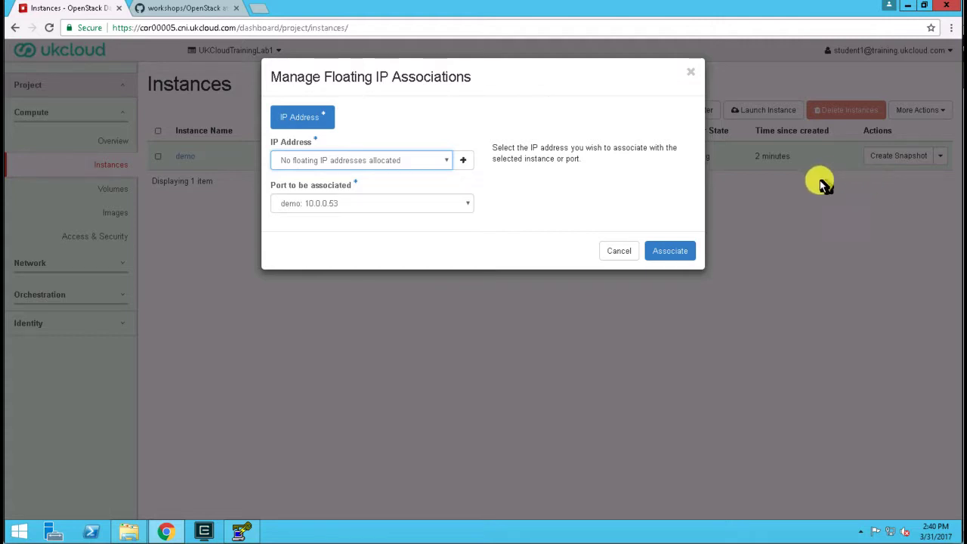
left_click(421, 163)
left_click(420, 162)
left_click(464, 162)
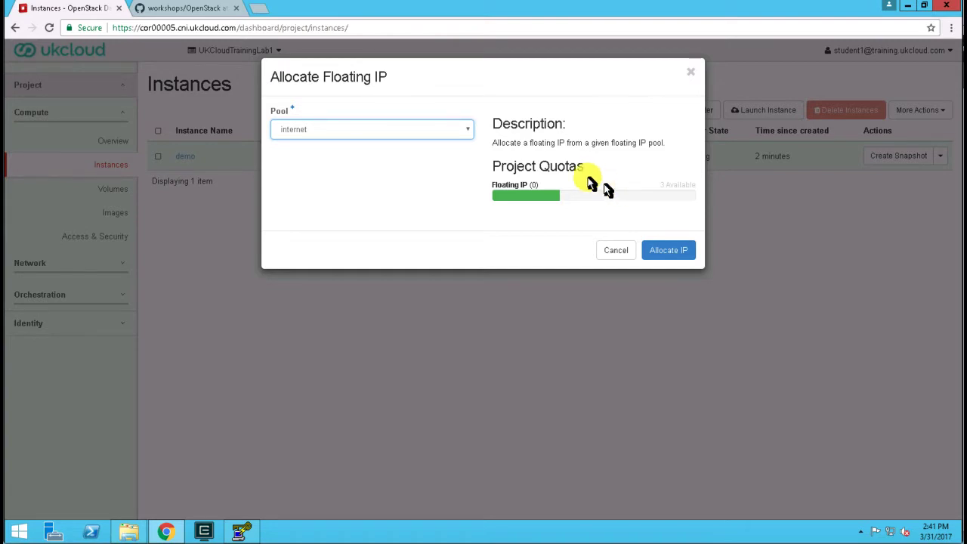
left_click(355, 133)
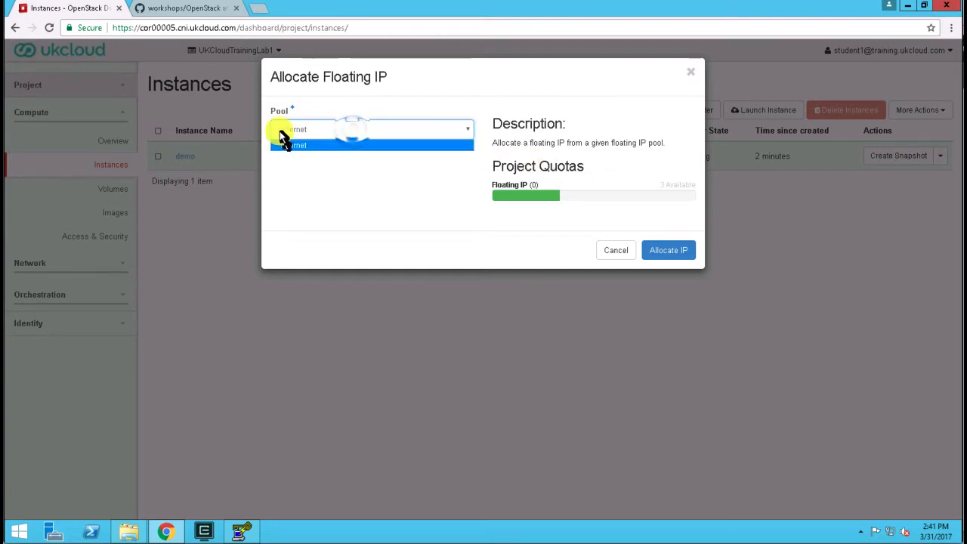
left_click(298, 132)
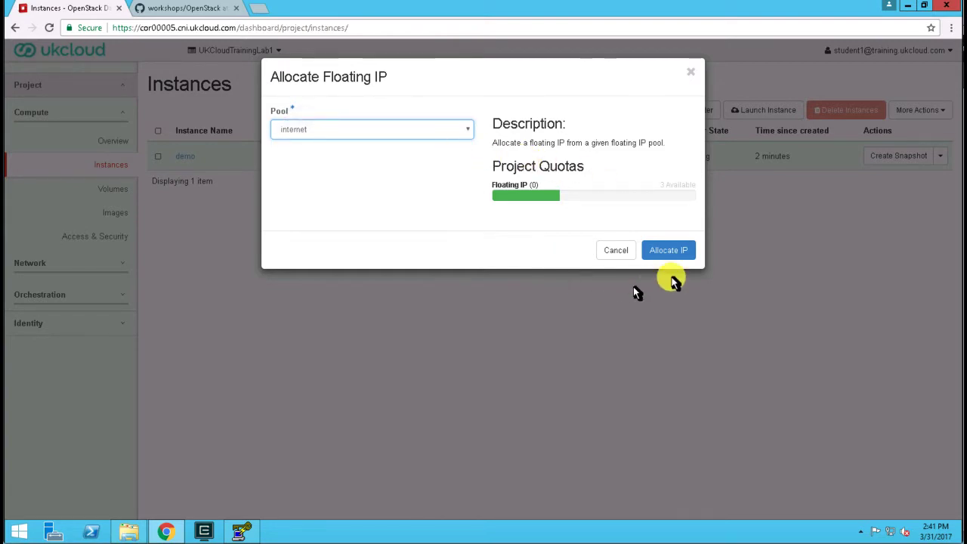
left_click(673, 252)
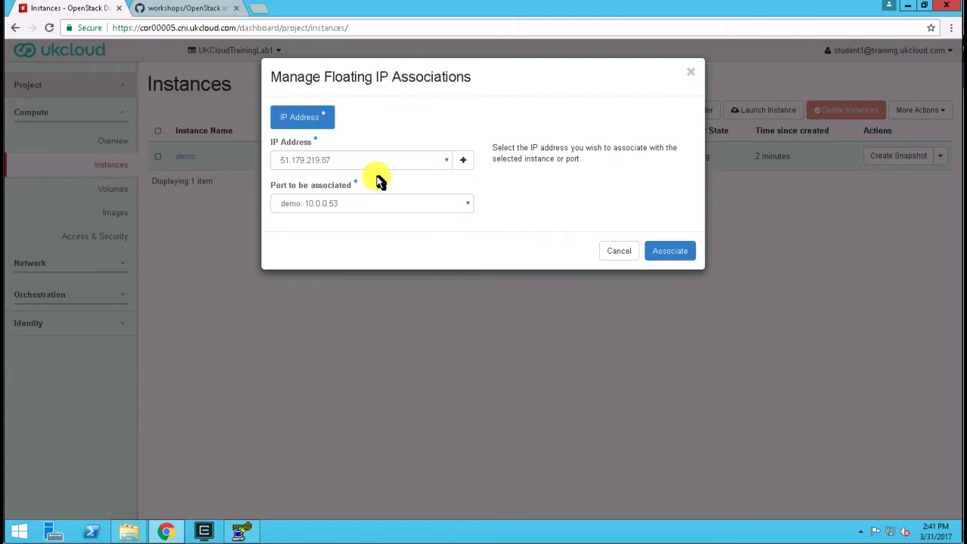
Associate the allocated floating IP with the port demo: 10.0.0.53.
left_click(400, 202)
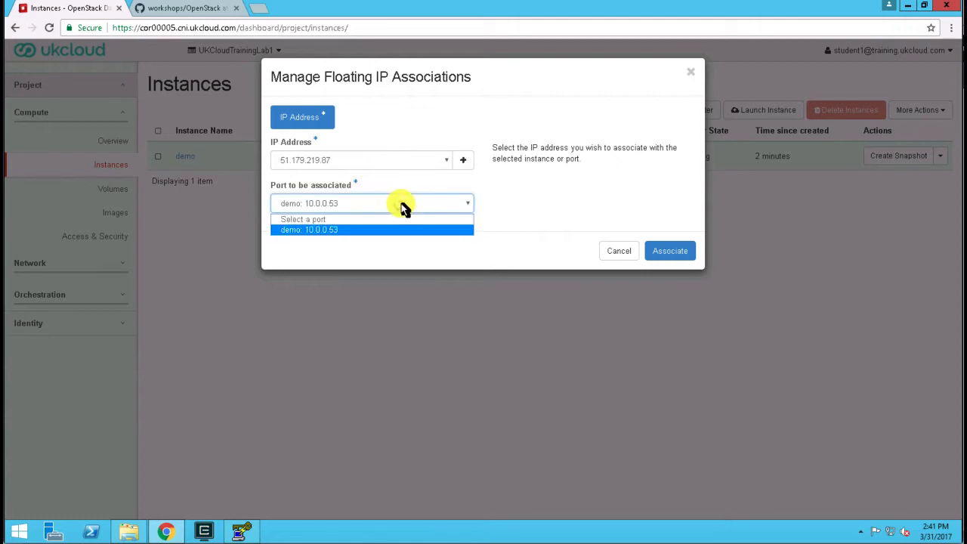
left_click(404, 207)
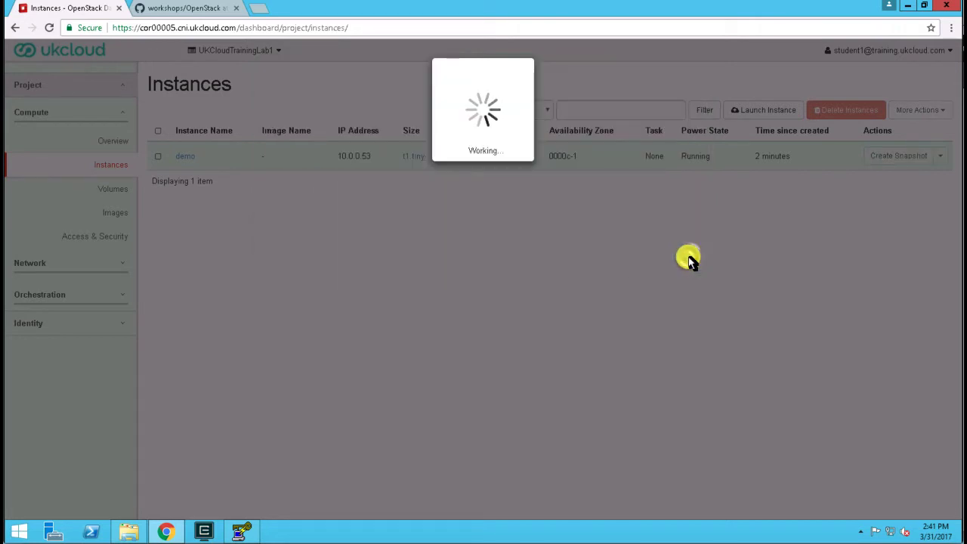
left_click(684, 252)
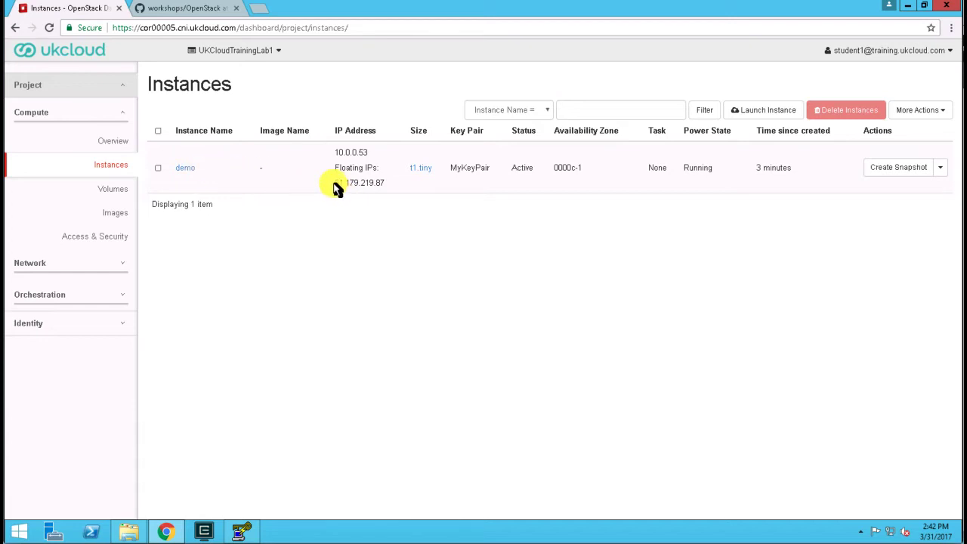
Copy the demo instance's floating IP 51.179.219.87 and enter it as the host name in a newly started PuTTY.
left_click_drag(335, 185, 386, 185)
right_click(21, 533)
left_click(58, 492)
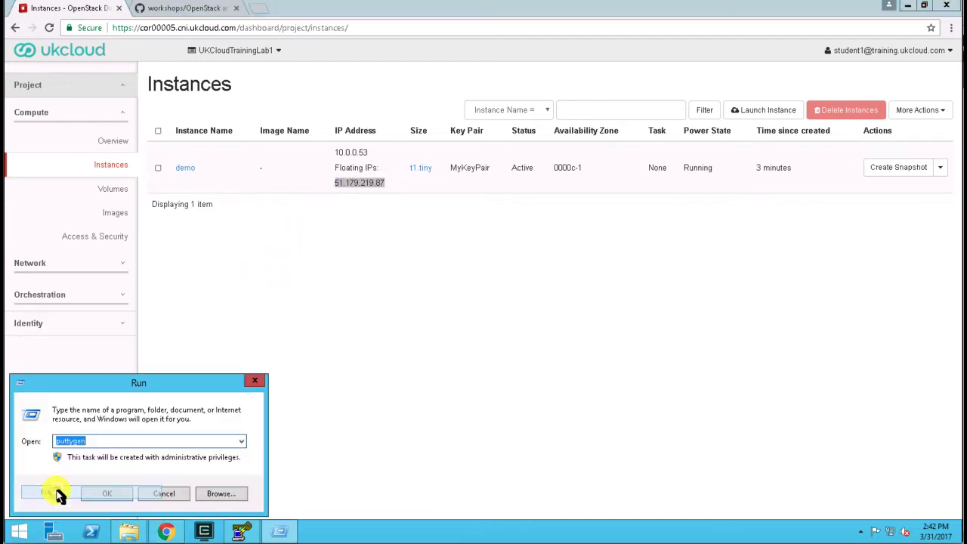
type("putty")
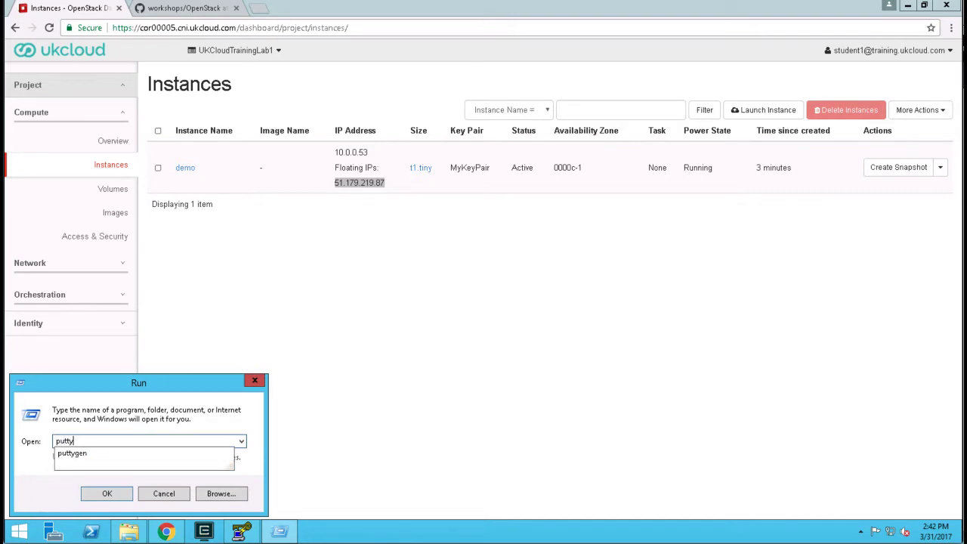
key("Return")
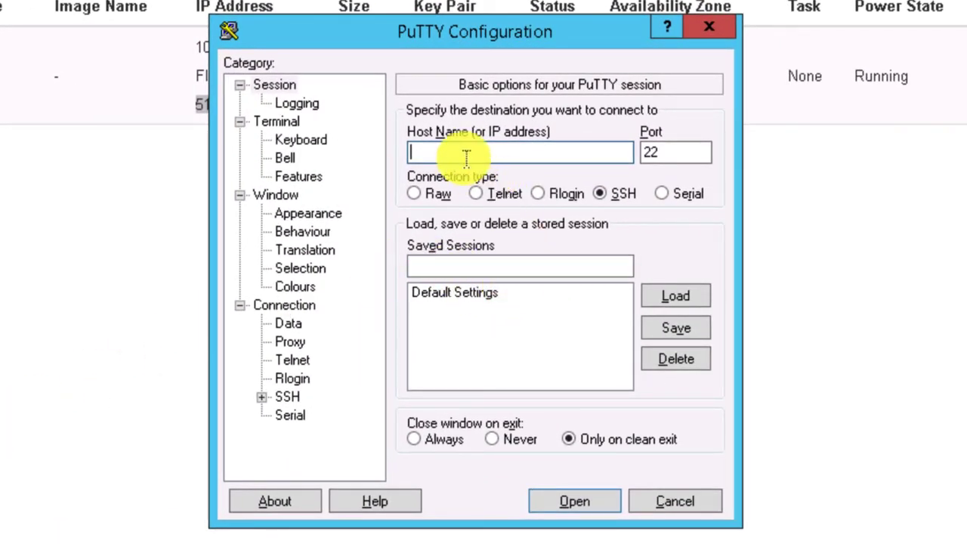
type("51.179.213.87")
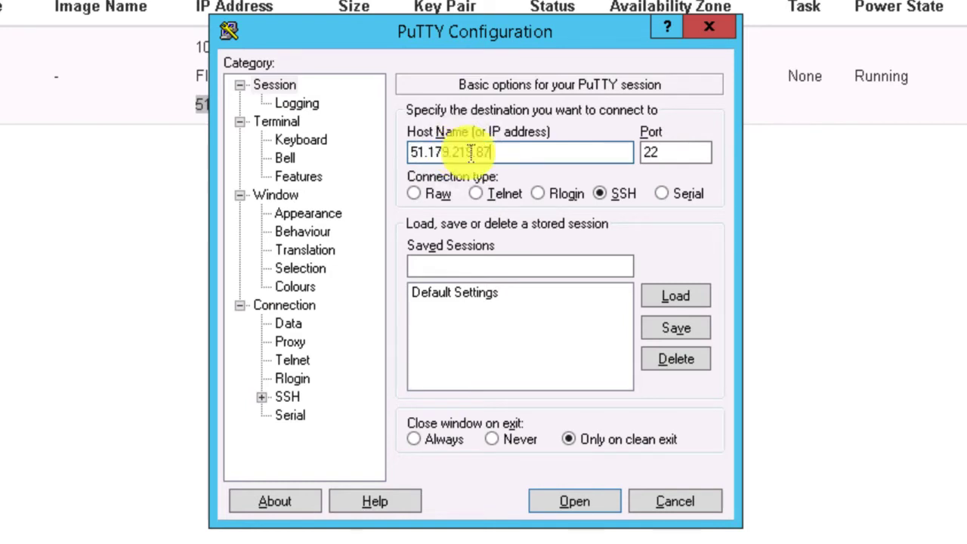
Select ssk Key.ppk from the Documents folder as the private key file for SSH authentication.
left_click(260, 397)
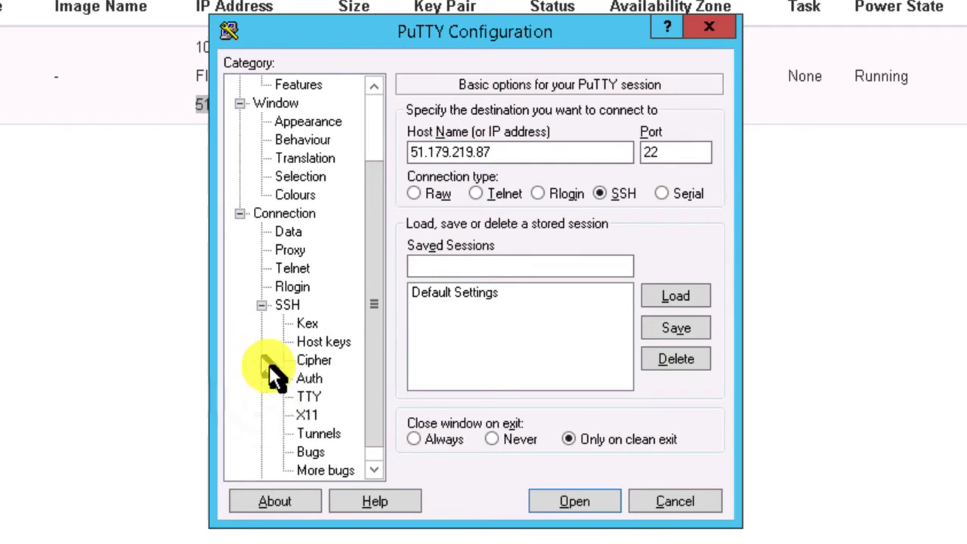
left_click(315, 379)
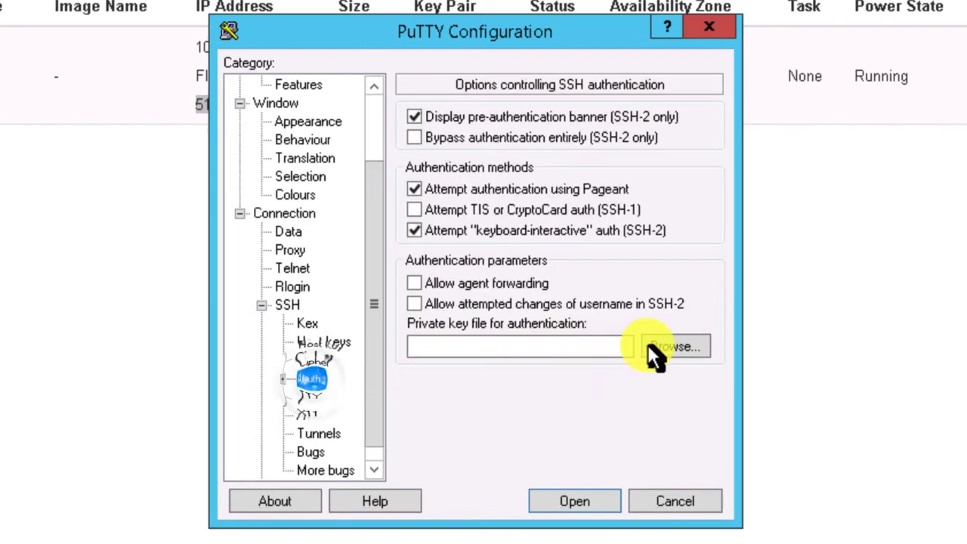
left_click(682, 350)
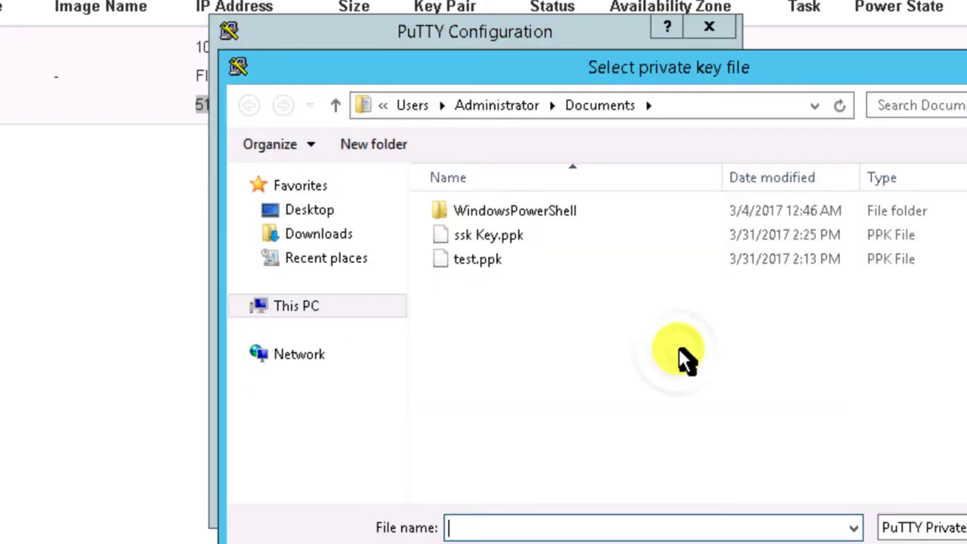
left_click(488, 238)
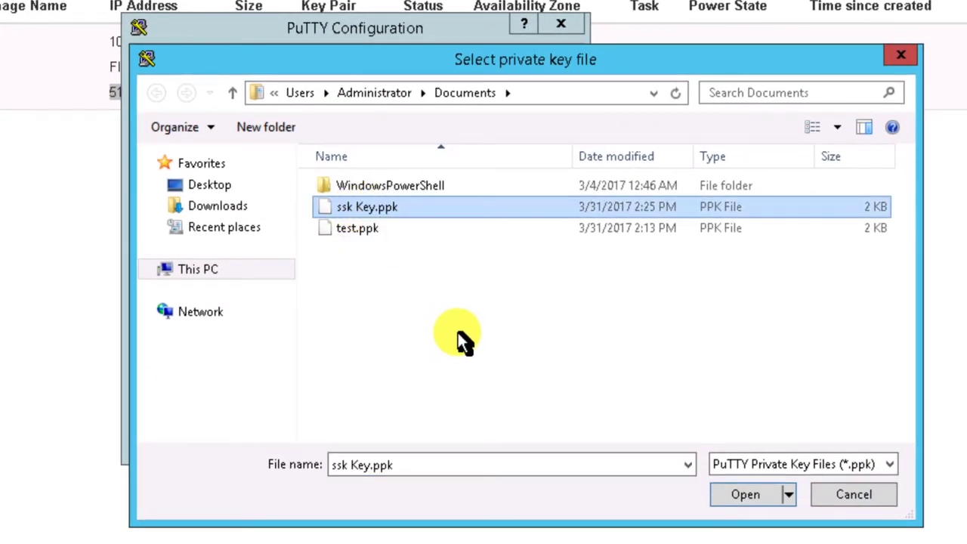
left_click(758, 495)
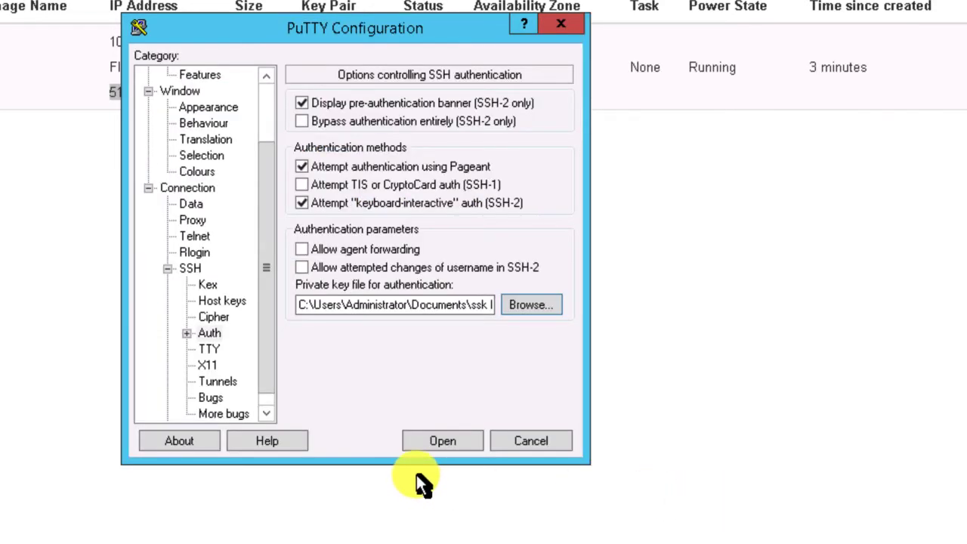
Open the SSH connection to the instance and accept the server's host key into PuTTY's cache.
left_click(447, 443)
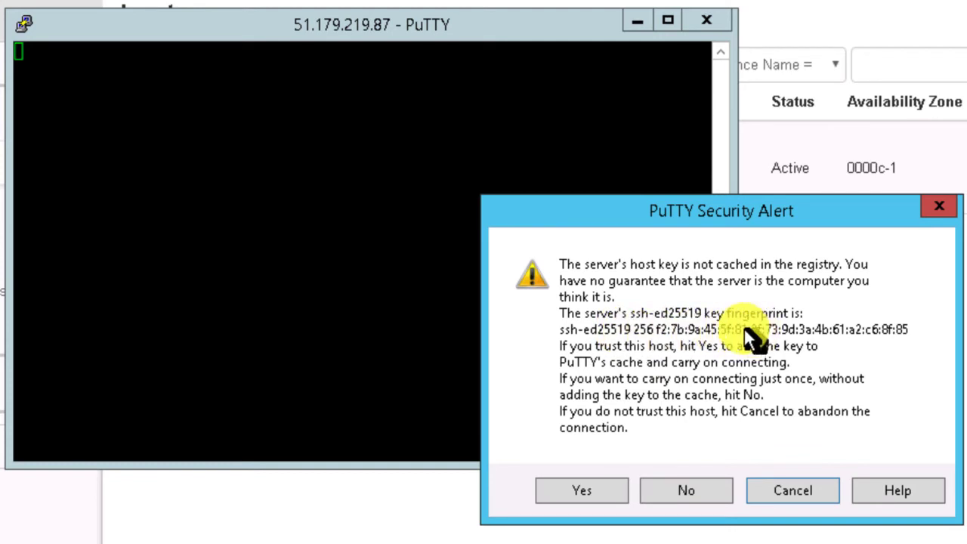
left_click(591, 492)
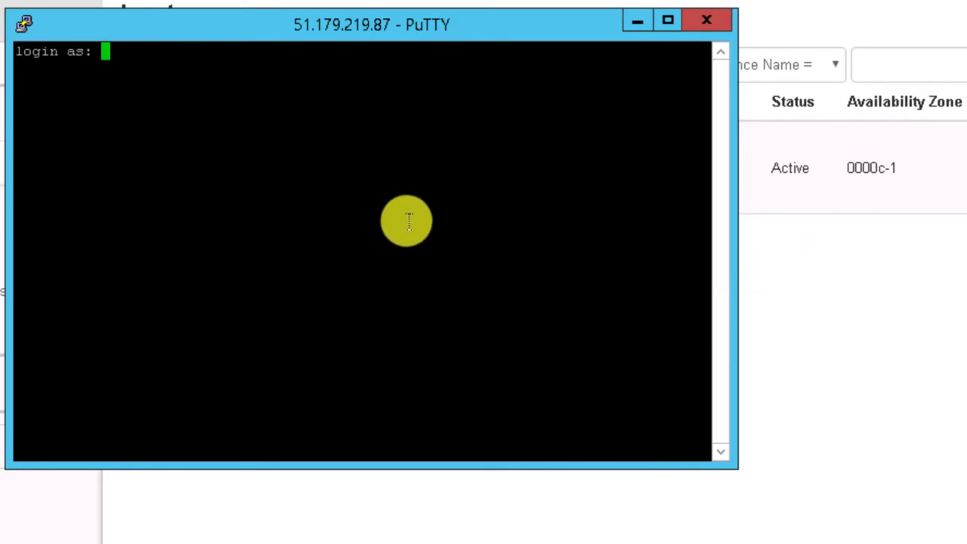
left_click(167, 88)
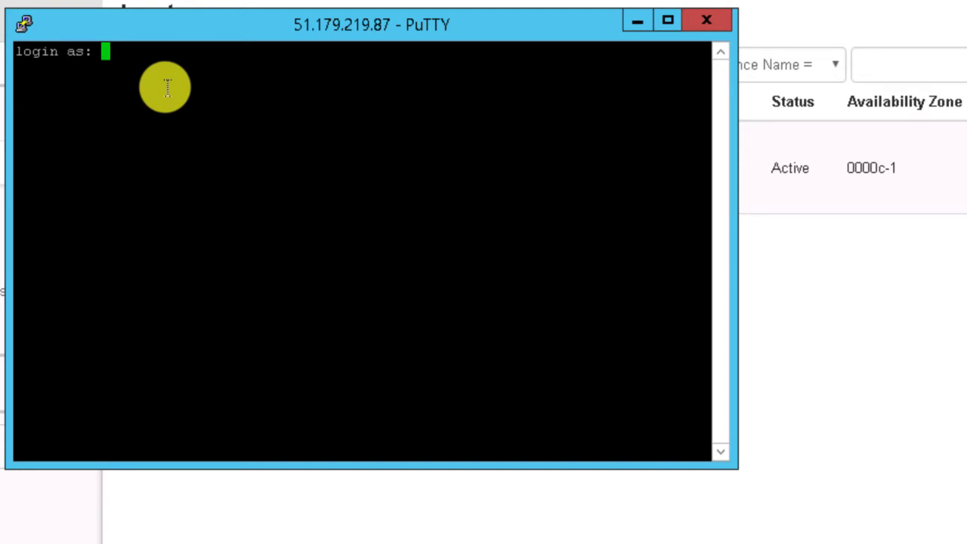
Log in to the instance as centos and enter the passphrase for the private key.
type("centos")
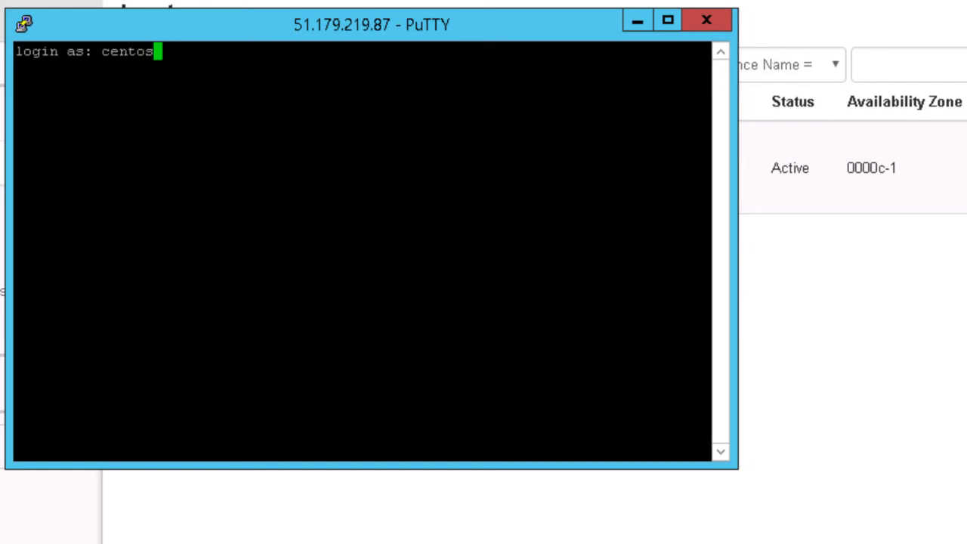
key("Return")
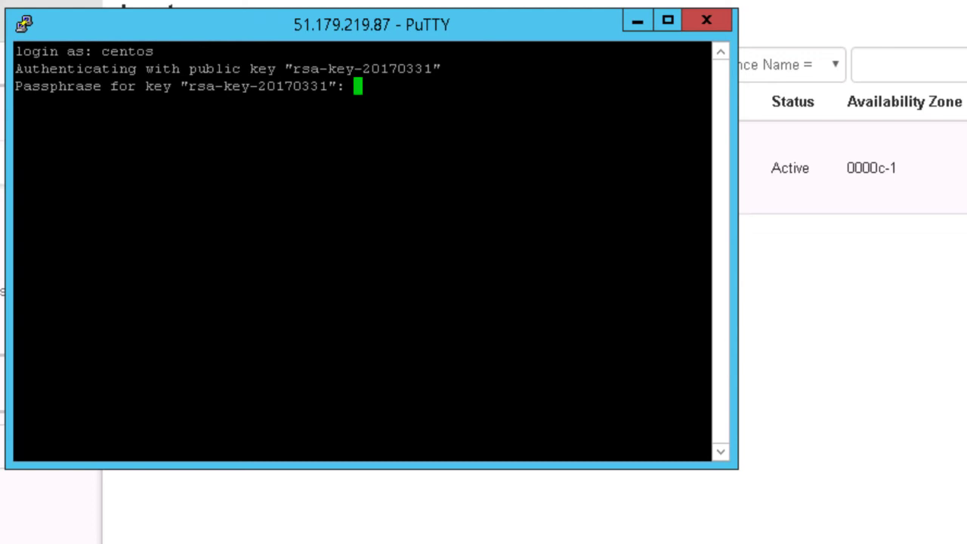
key("Return")
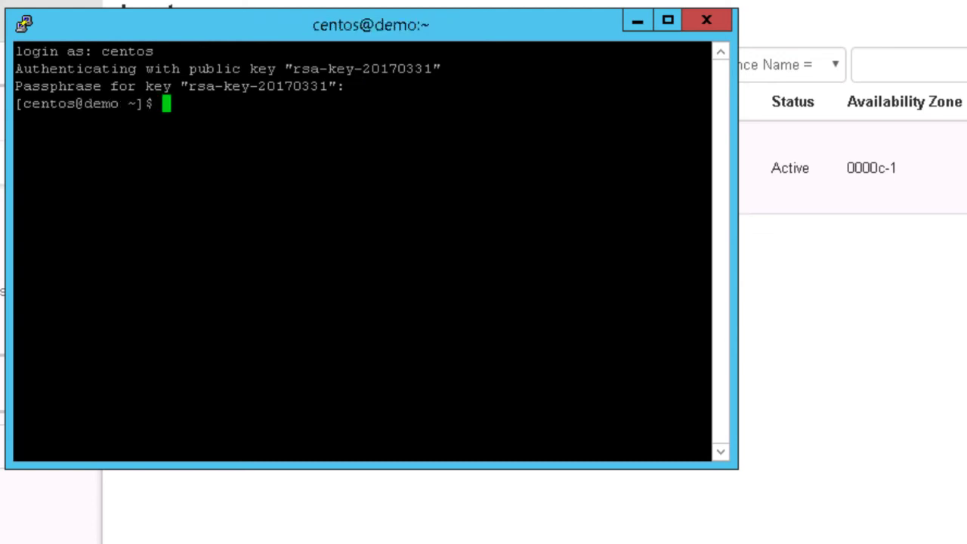
List the instance's network interfaces with ip a and move the terminal window clear of the dashboard's IP addresses for comparison.
type("ip a")
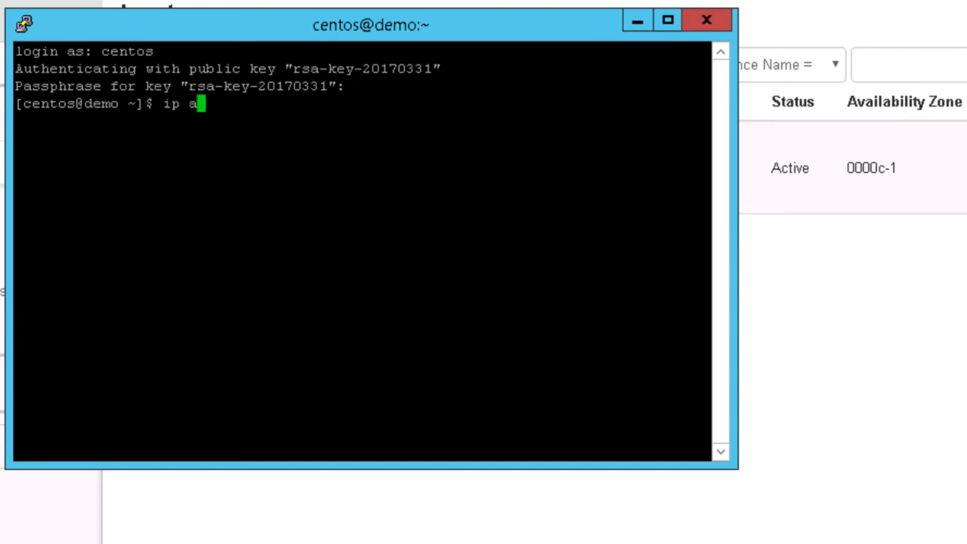
key("Return")
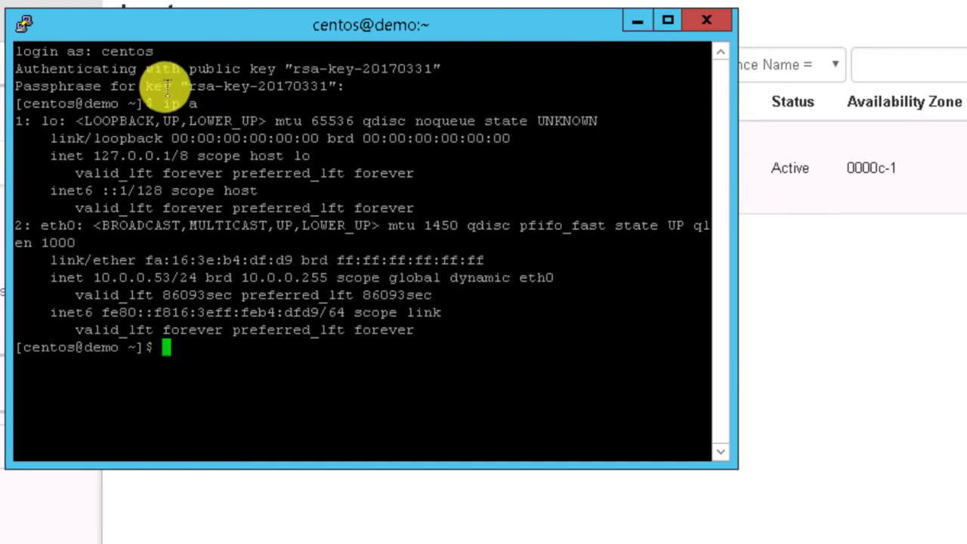
left_click_drag(263, 19, 595, 272)
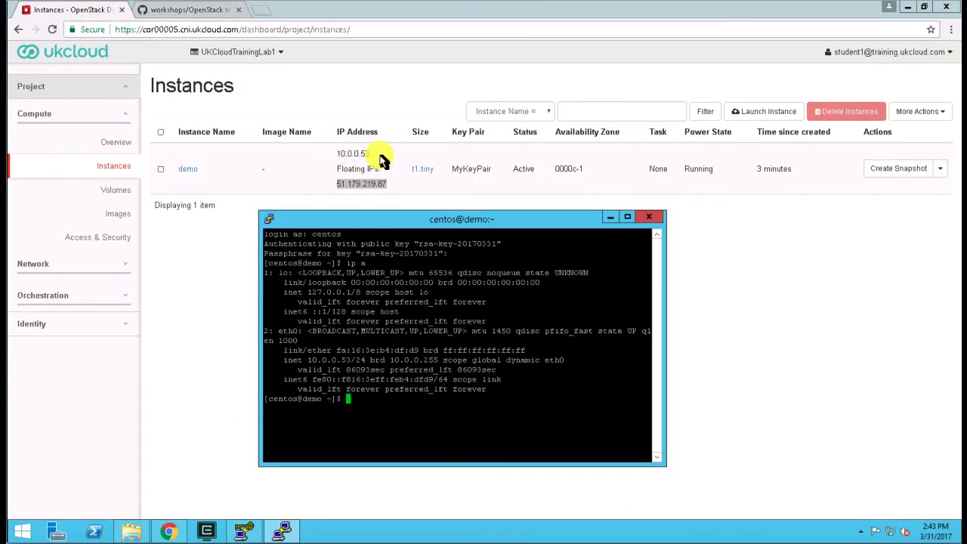